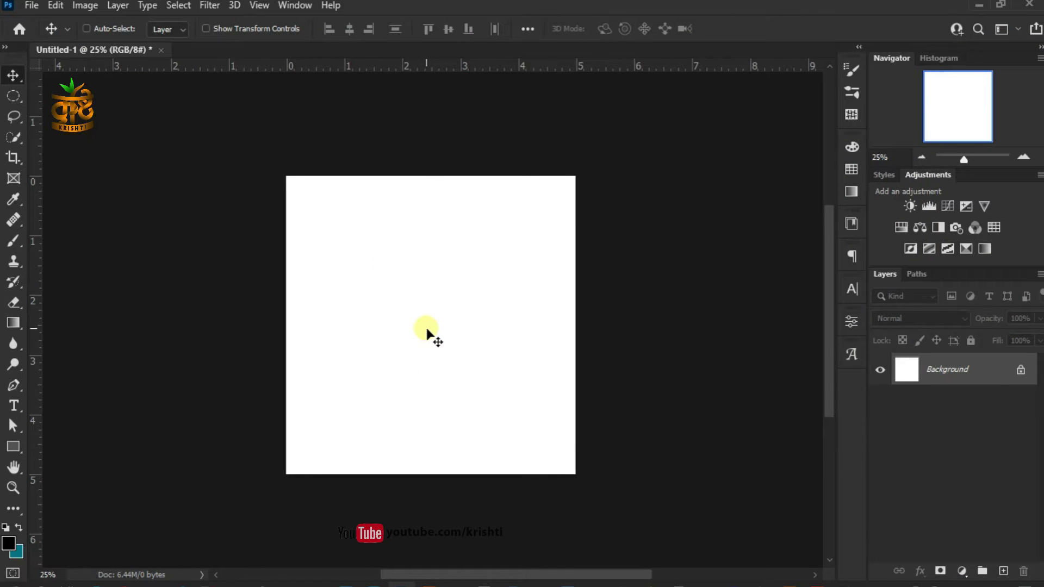
# Fit the canvas in the window and set the Type tool's text color to pure red, ff0000.
pyautogui.hotkey('ctrl', '+')
pyautogui.hotkey('ctrl', '0')
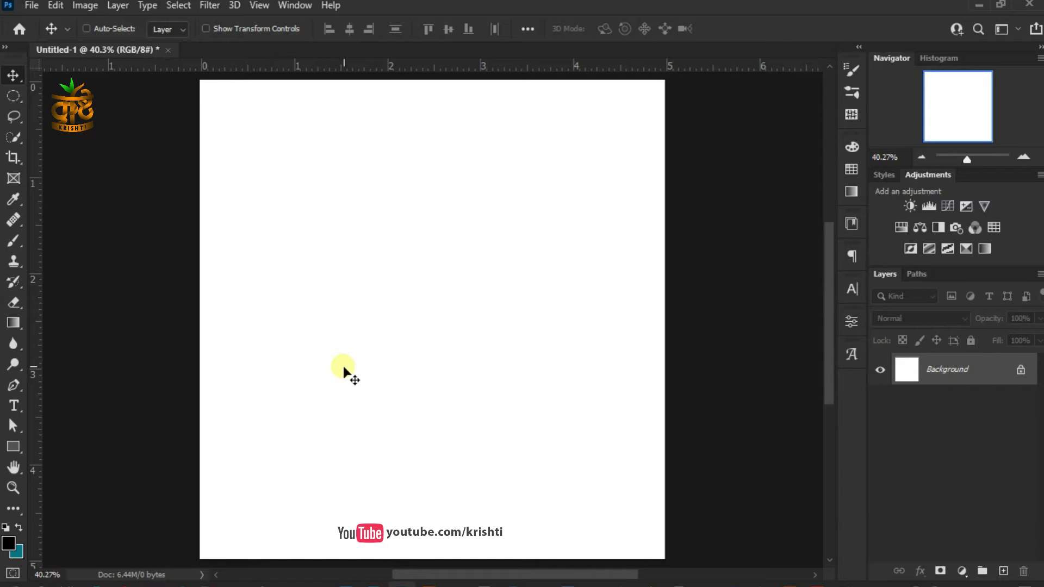
pyautogui.click(13, 403)
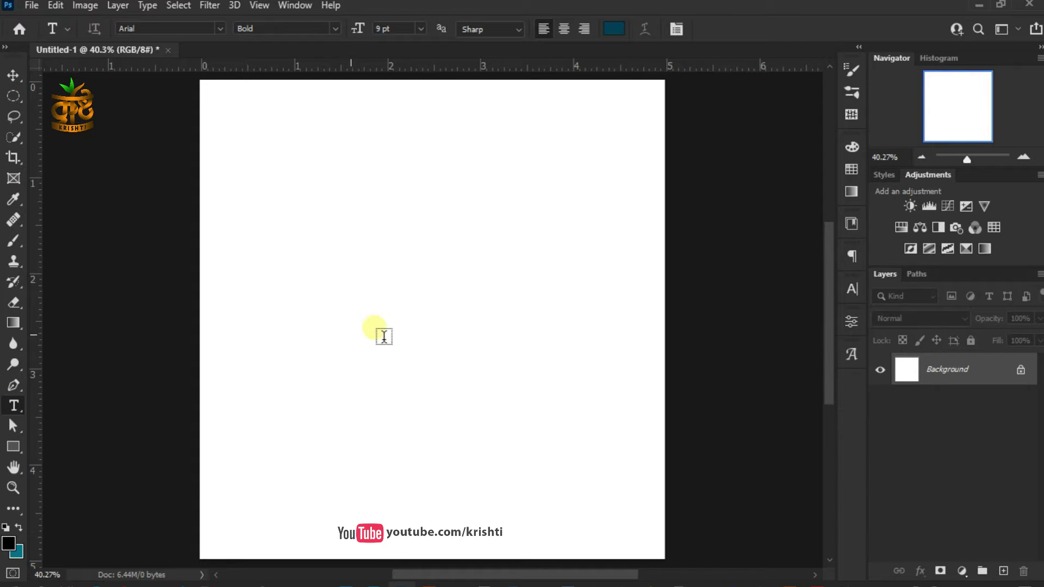
pyautogui.click(612, 34)
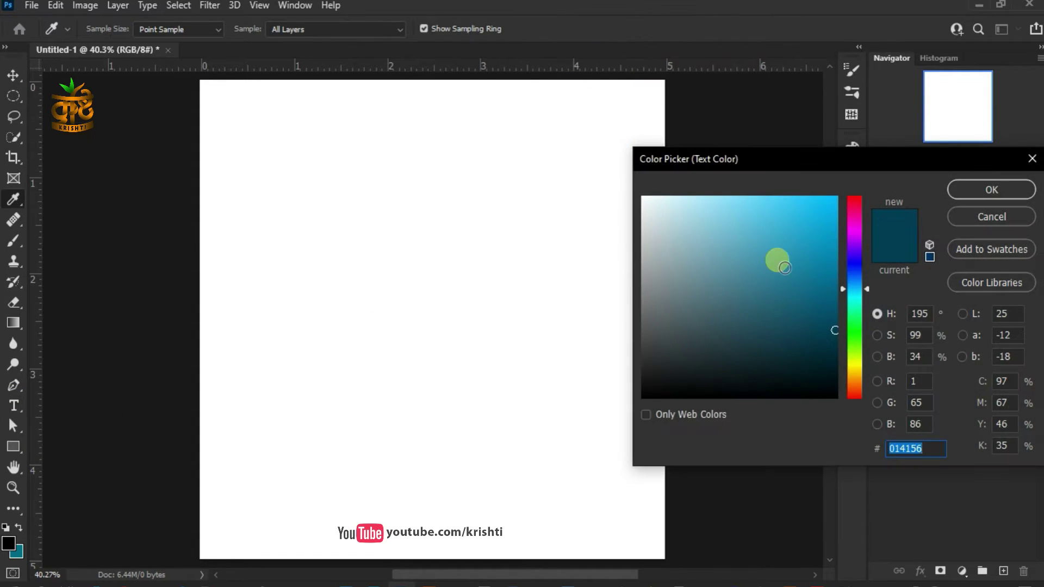
pyautogui.moveTo(852, 217); pyautogui.dragTo(857, 156)
pyautogui.click(811, 205)
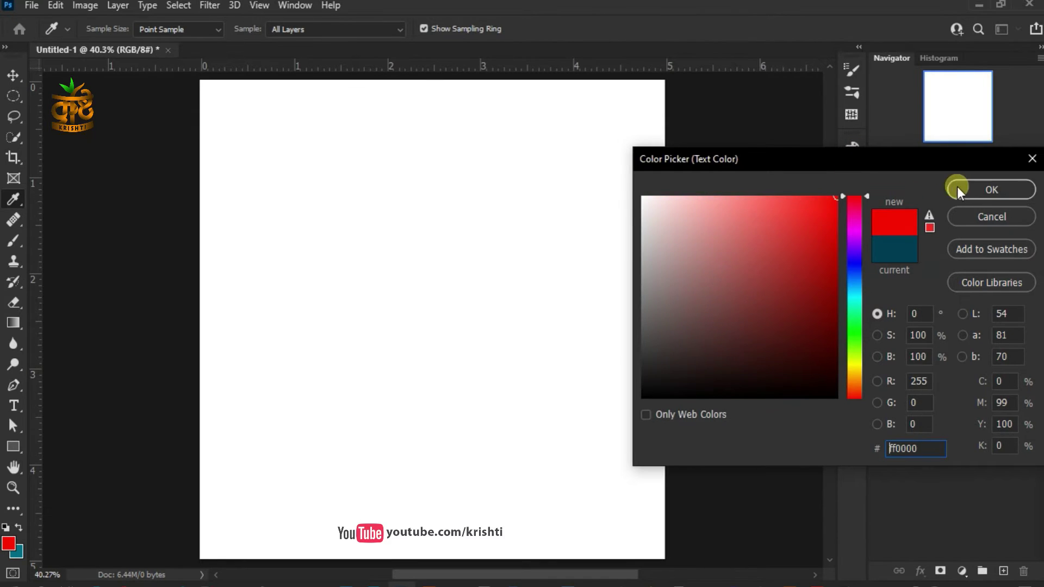
pyautogui.click(956, 189)
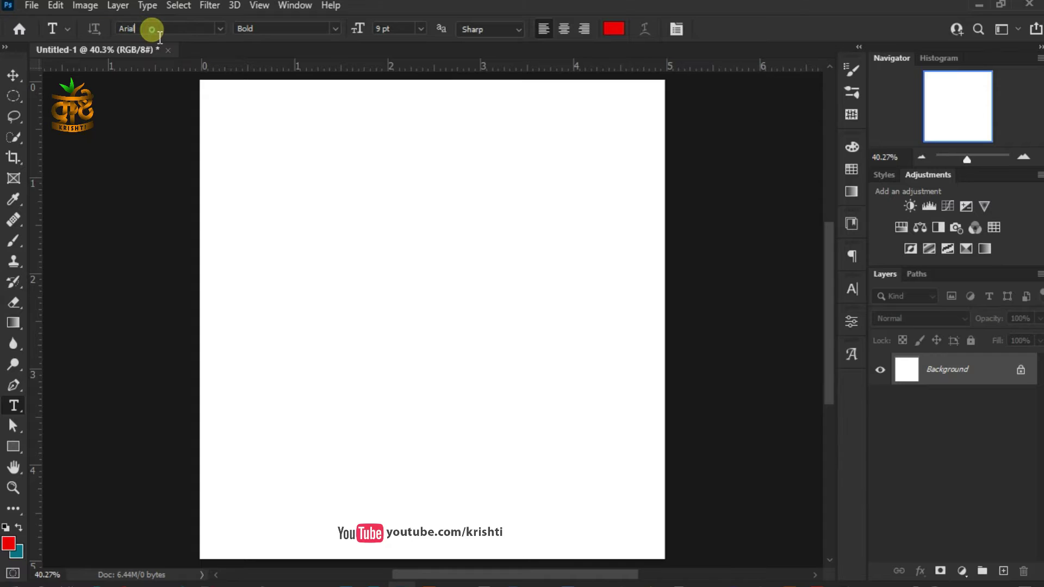
# Add the point text "A" in 9 pt Arial Bold and move it to the canvas's upper-middle area, slightly left of centre.
pyautogui.click(422, 305)
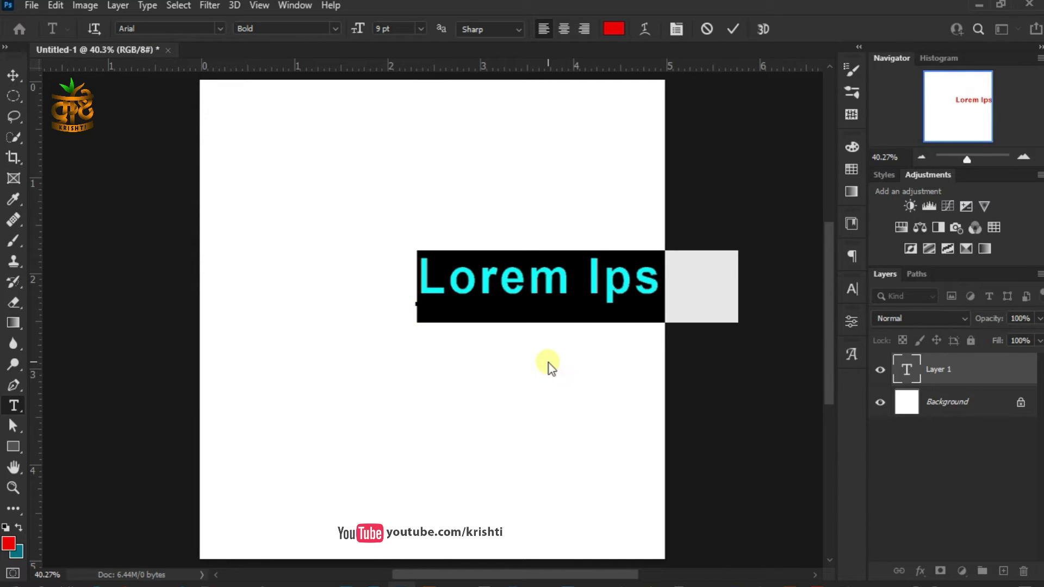
pyautogui.write('A')
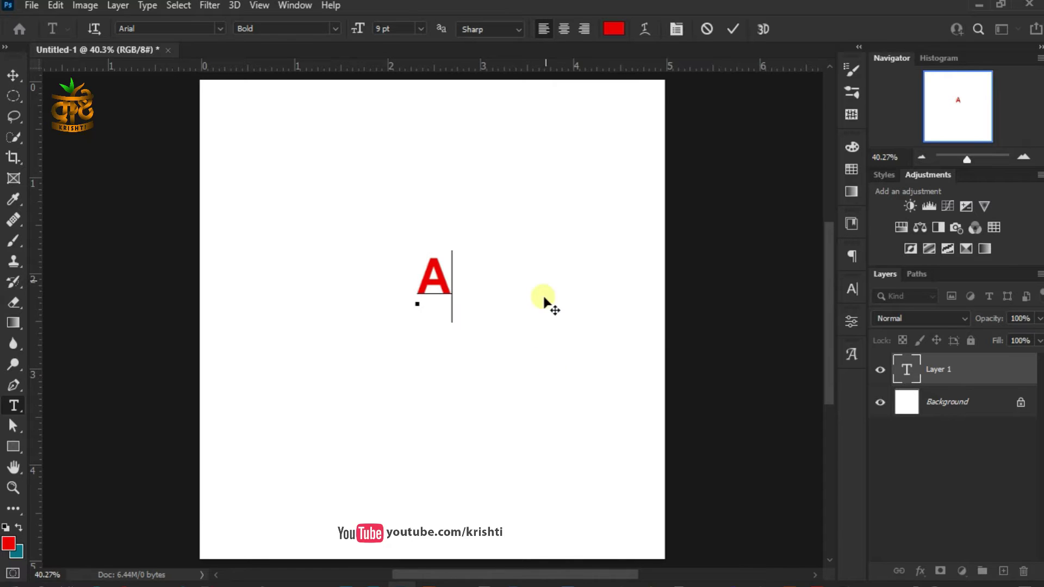
pyautogui.click(734, 30)
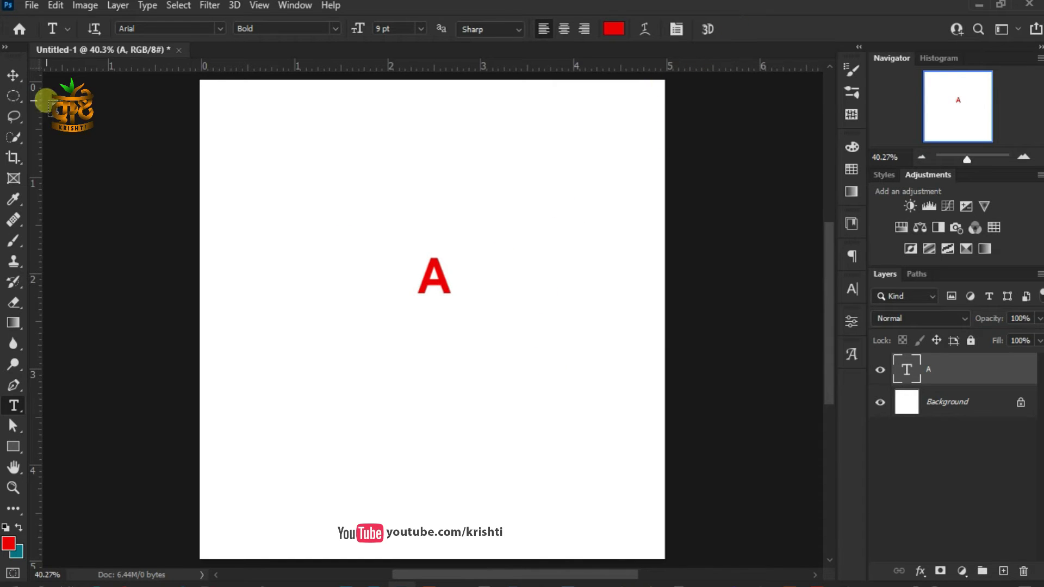
pyautogui.click(12, 75)
pyautogui.moveTo(434, 275); pyautogui.dragTo(379, 227)
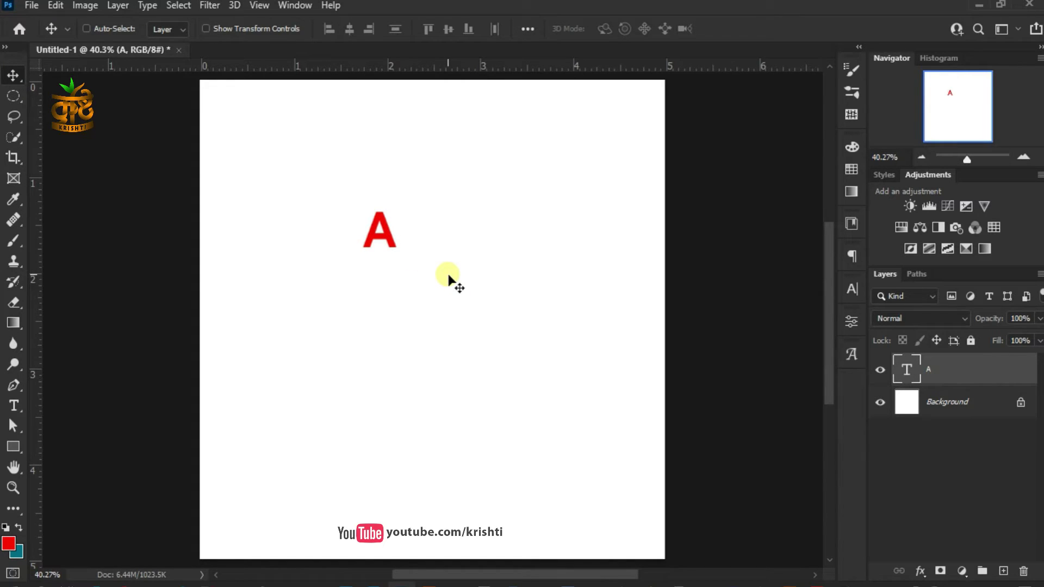
# Duplicate the A text layer and hide the original.
pyautogui.moveTo(977, 378); pyautogui.dragTo(1004, 571)
pyautogui.click(881, 403)
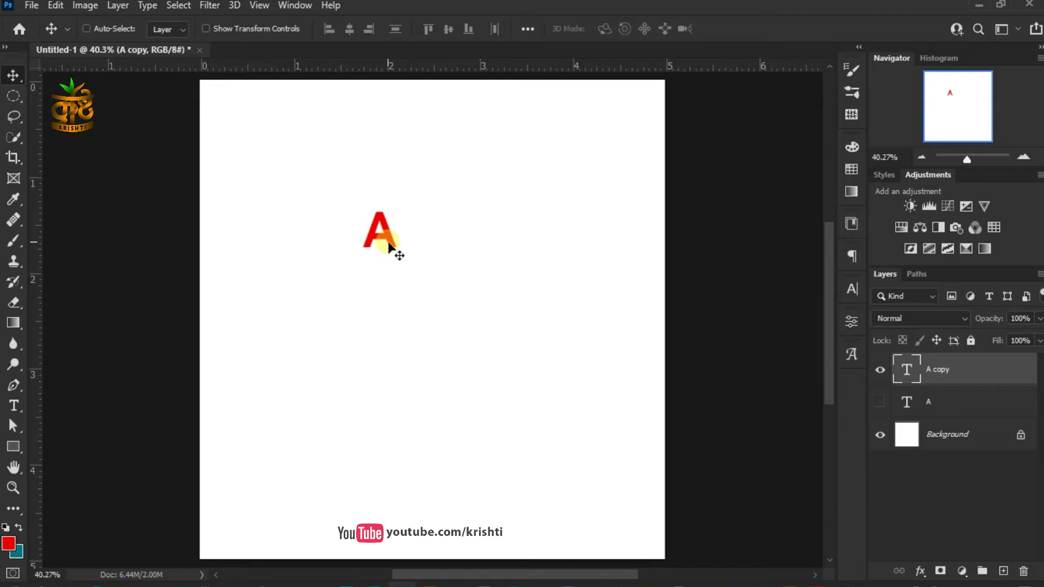
# Scale the duplicated text letter proportionally to about 957% and place it near the middle of the canvas.
pyautogui.hotkey('ctrl', 't')
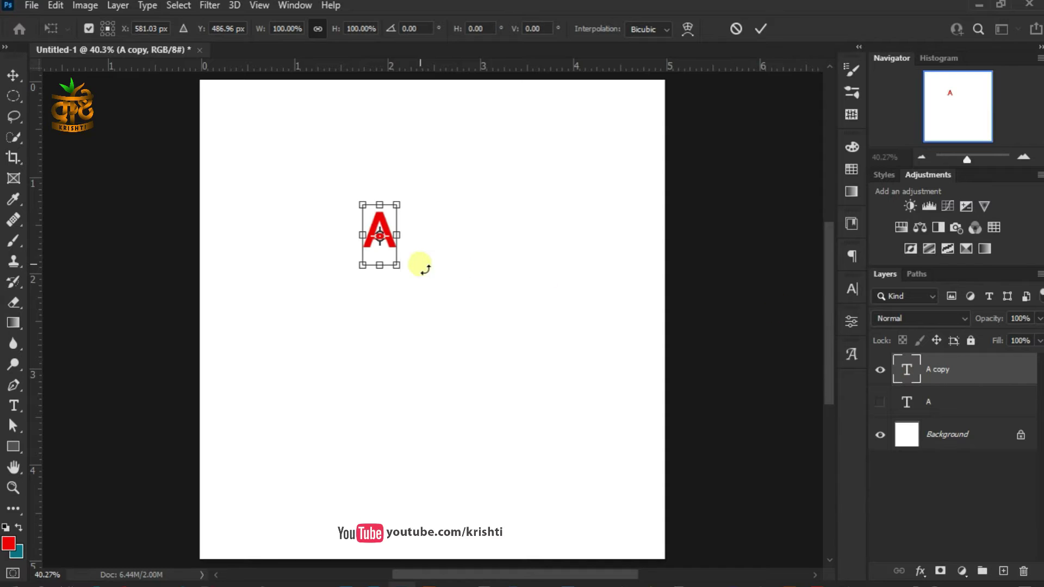
pyautogui.moveTo(397, 266); pyautogui.dragTo(388, 326)
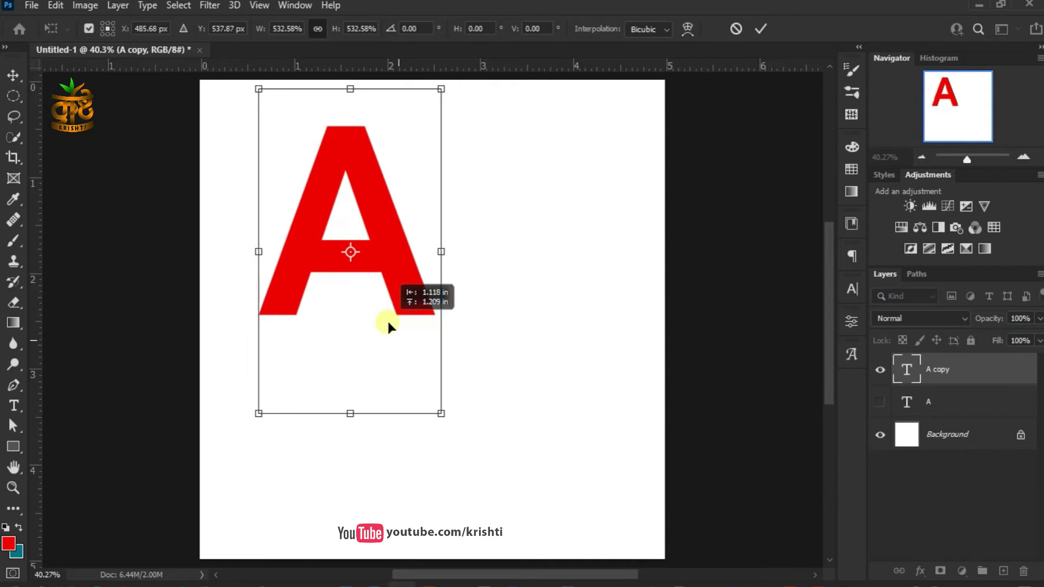
pyautogui.moveTo(457, 418); pyautogui.dragTo(641, 576)
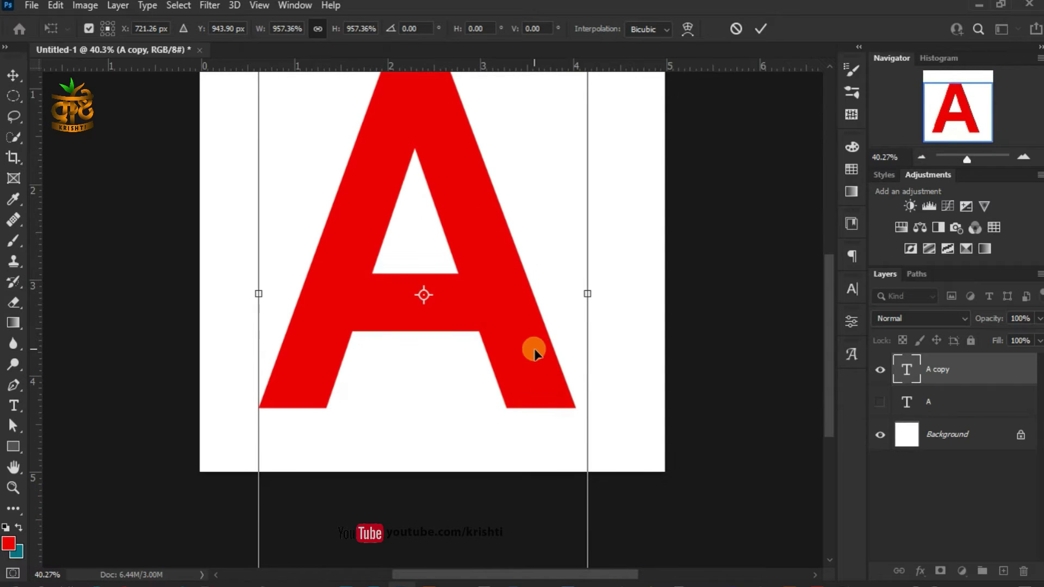
pyautogui.scroll(-2, 533, 350)
pyautogui.moveTo(504, 292); pyautogui.dragTo(533, 458)
pyautogui.press('Return')
# Inspect the edges of the enlarged text letter up close.
pyautogui.scroll(5, 435, 351)
pyautogui.scroll(3, 445, 345)
pyautogui.moveTo(518, 257); pyautogui.dragTo(537, 461)
pyautogui.moveTo(549, 383); pyautogui.dragTo(485, 273)
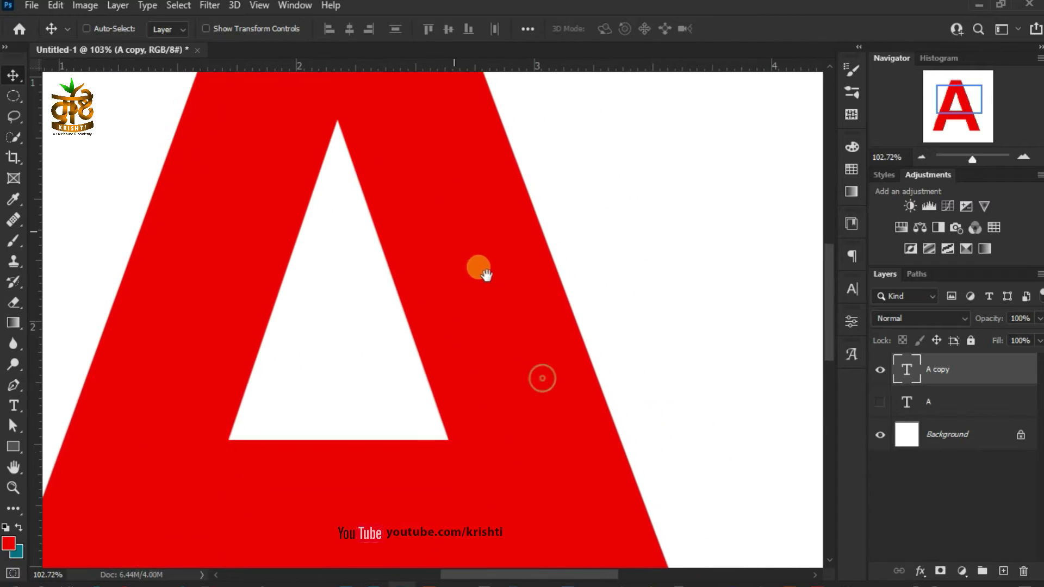
pyautogui.hotkey('ctrl', '0')
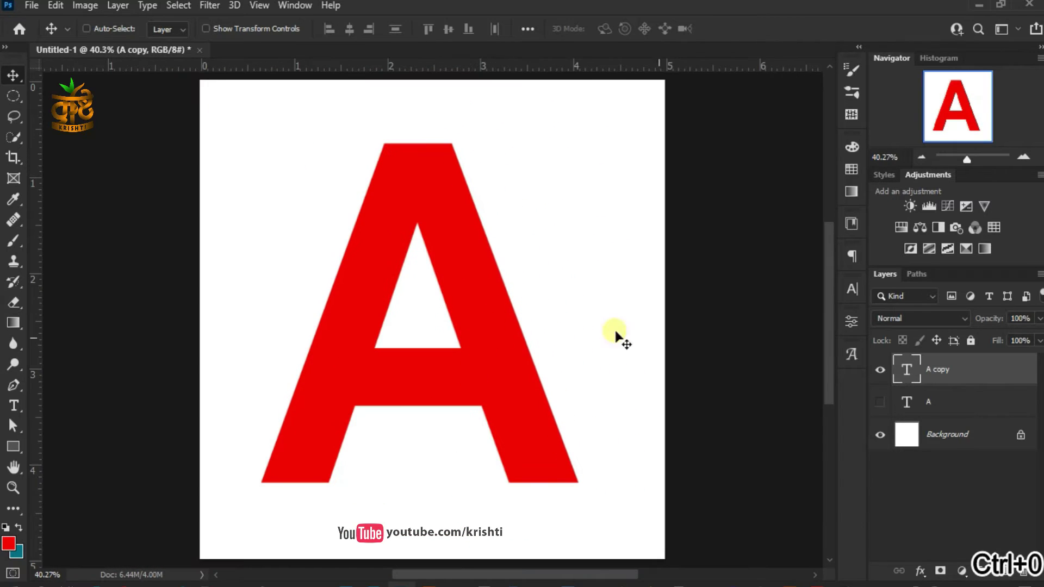
# Show the original A layer instead of the enlarged copy and rasterize its type.
pyautogui.click(880, 370)
pyautogui.click(880, 403)
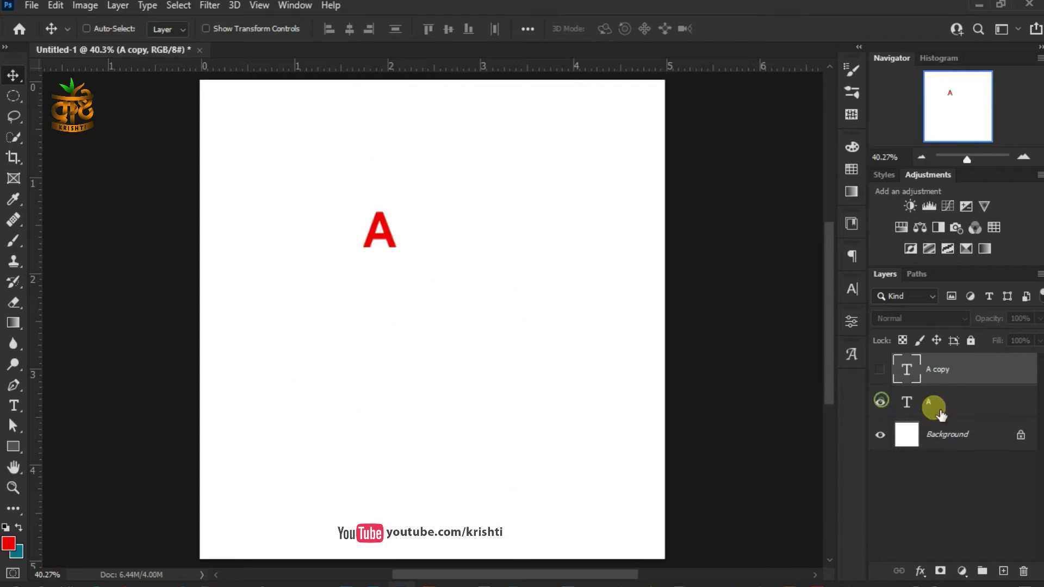
pyautogui.click(941, 407)
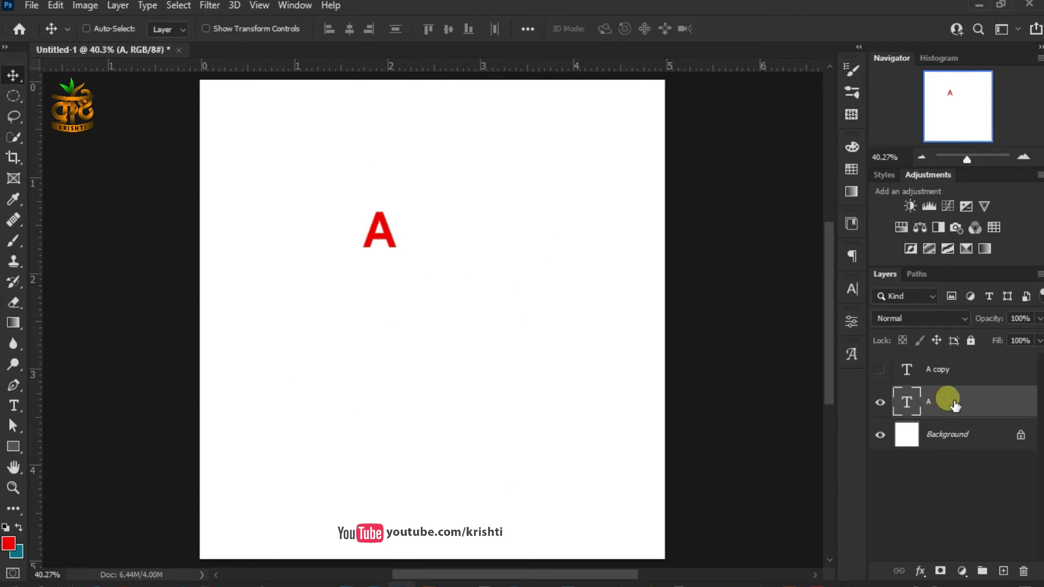
pyautogui.rightClick(955, 401)
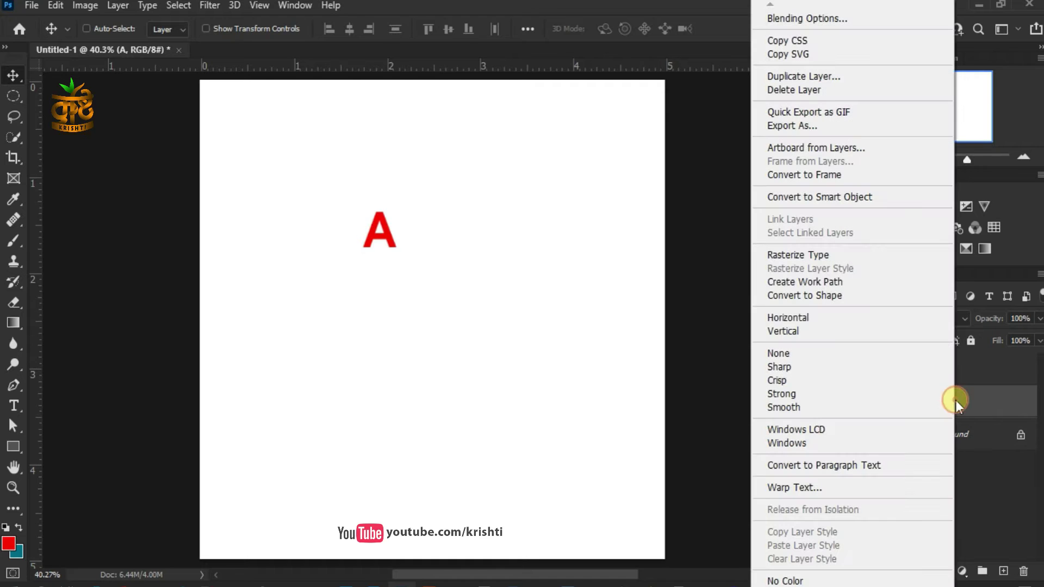
pyautogui.click(842, 259)
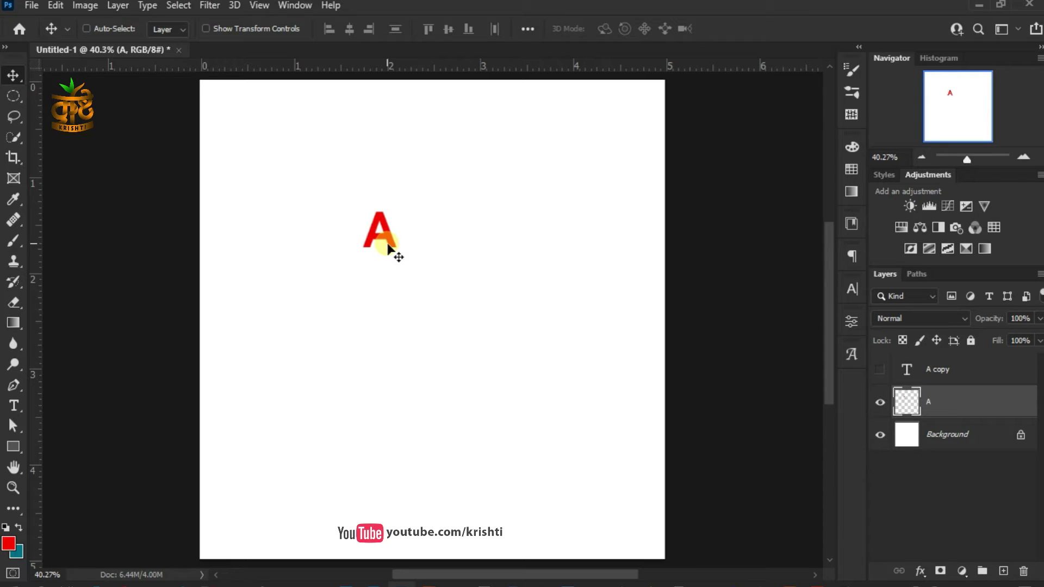
# Scale the rasterized A proportionally until it nearly fills the canvas, and centre it.
pyautogui.hotkey('ctrl', 't')
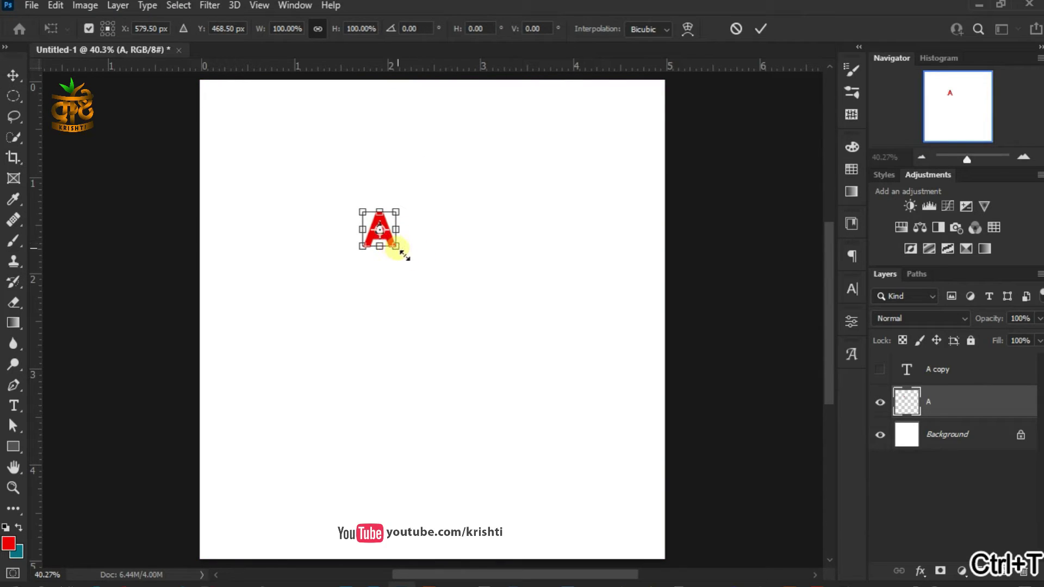
pyautogui.moveTo(404, 254); pyautogui.dragTo(644, 509)
pyautogui.moveTo(548, 413); pyautogui.dragTo(403, 308)
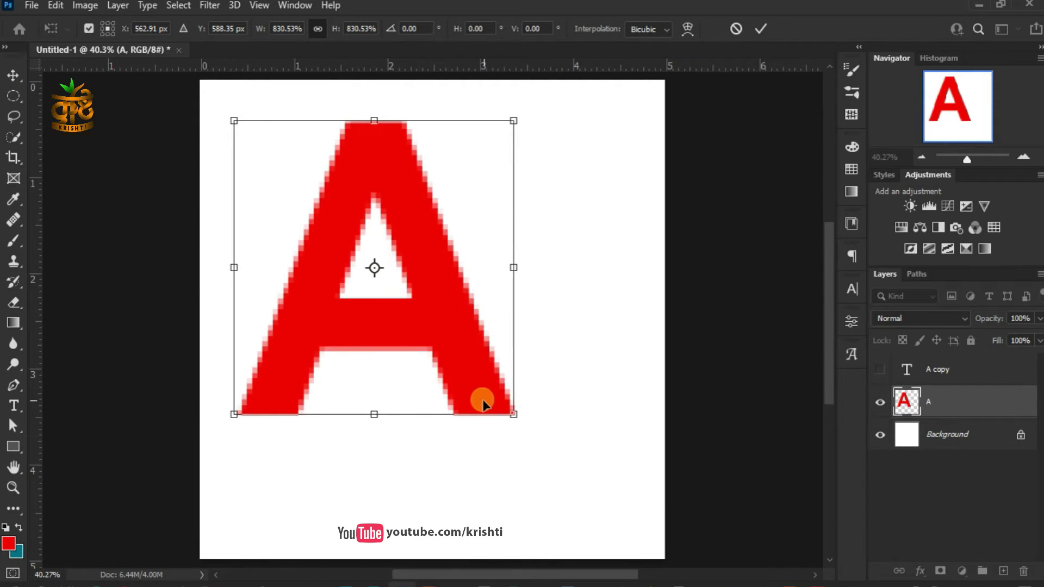
pyautogui.moveTo(510, 415); pyautogui.dragTo(634, 525)
pyautogui.moveTo(508, 411); pyautogui.dragTo(503, 401)
pyautogui.press('Return')
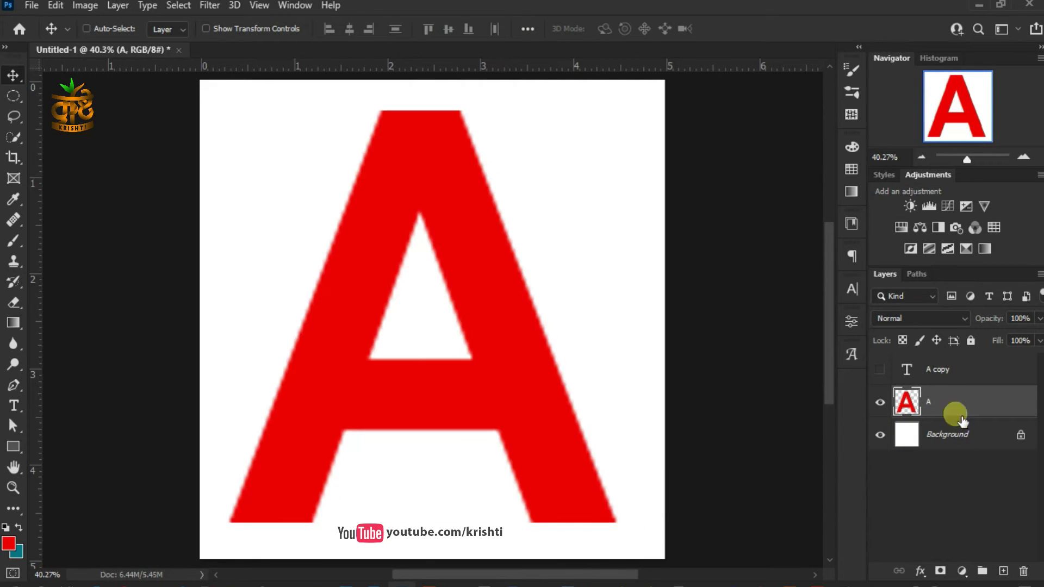
# Show the A copy layer and arrange the text letter and the rasterized letter side by side to compare their edges.
pyautogui.click(881, 370)
pyautogui.moveTo(509, 337); pyautogui.dragTo(645, 373)
pyautogui.scroll(2, 466, 338)
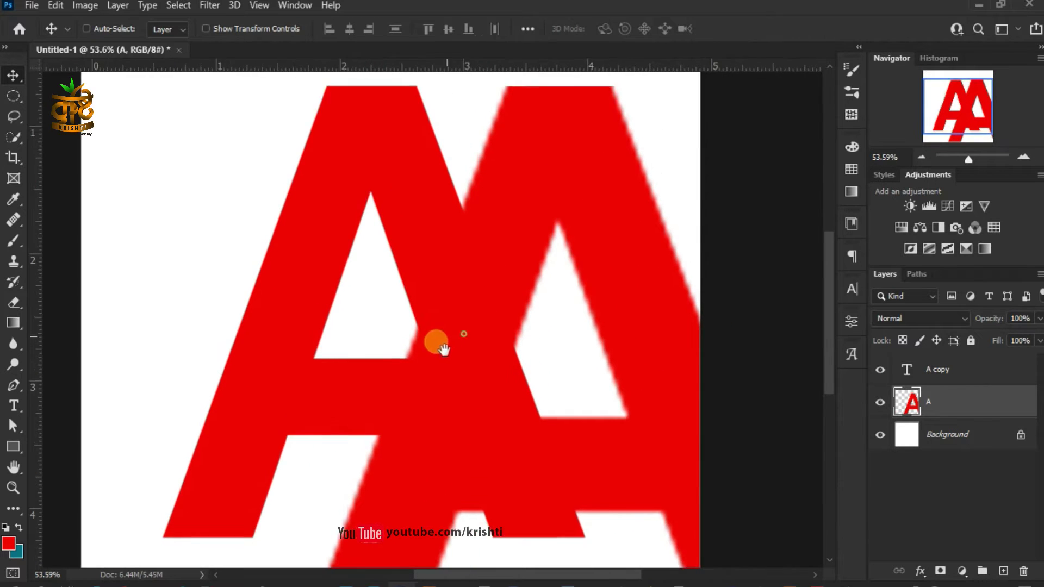
pyautogui.rightClick(348, 218)
pyautogui.click(369, 233)
pyautogui.moveTo(368, 233); pyautogui.dragTo(246, 226)
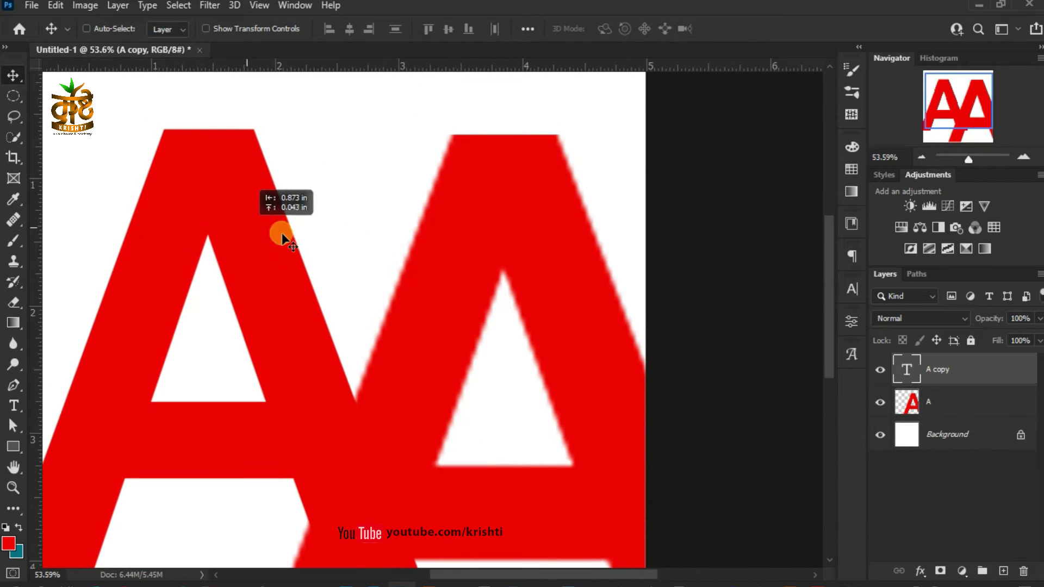
pyautogui.rightClick(475, 223)
pyautogui.click(504, 234)
pyautogui.moveTo(503, 236); pyautogui.dragTo(468, 201)
pyautogui.scroll(2, 312, 276)
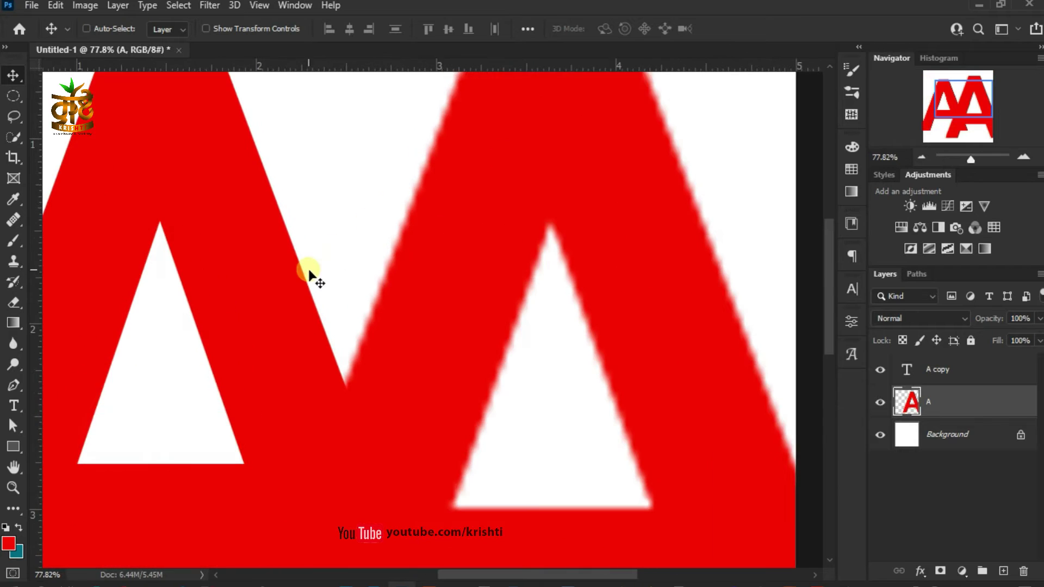
pyautogui.moveTo(307, 275); pyautogui.dragTo(321, 391)
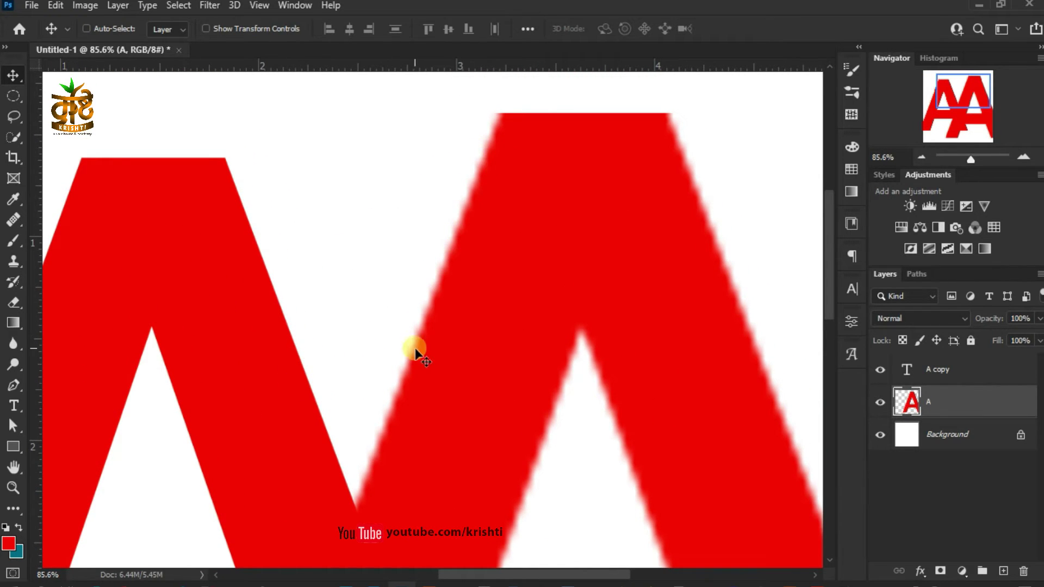
pyautogui.scroll(-2, 347, 318)
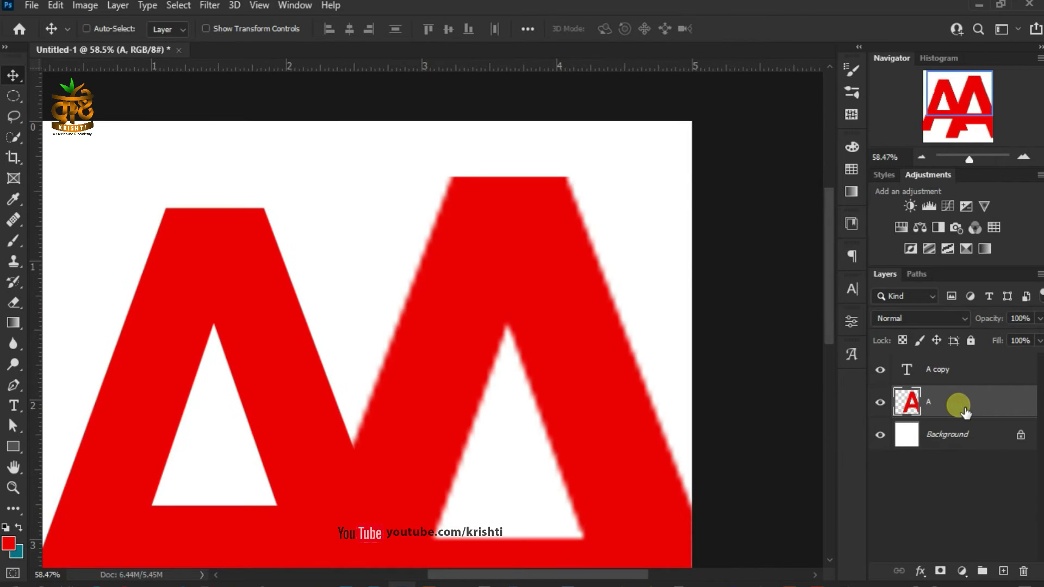
# Delete the rasterized A layer and move the remaining text letter back near the canvas centre.
pyautogui.press('Delete')
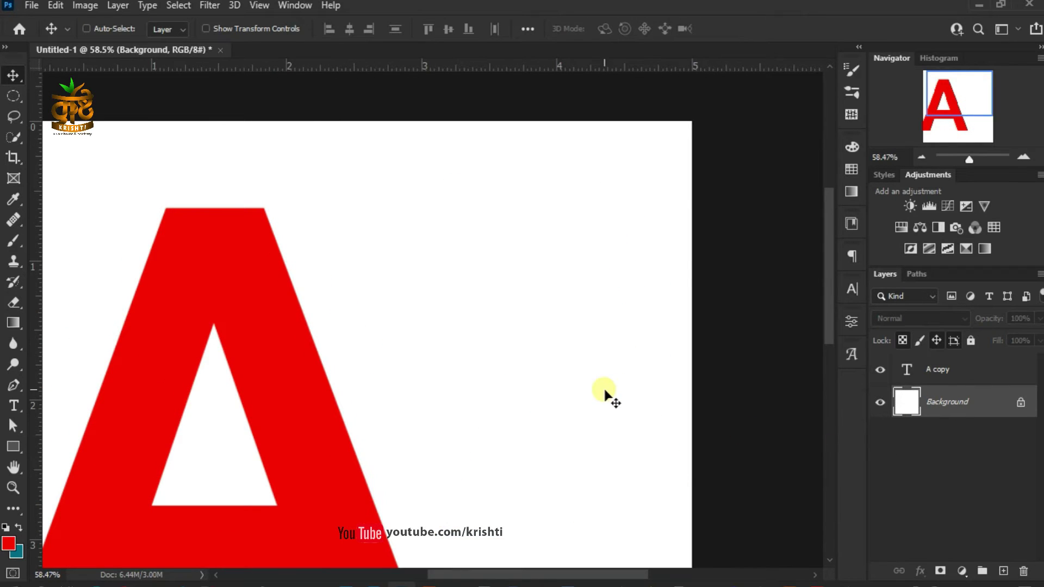
pyautogui.hotkey('ctrl', '0')
pyautogui.rightClick(410, 333)
pyautogui.click(416, 334)
pyautogui.moveTo(416, 334); pyautogui.dragTo(497, 350)
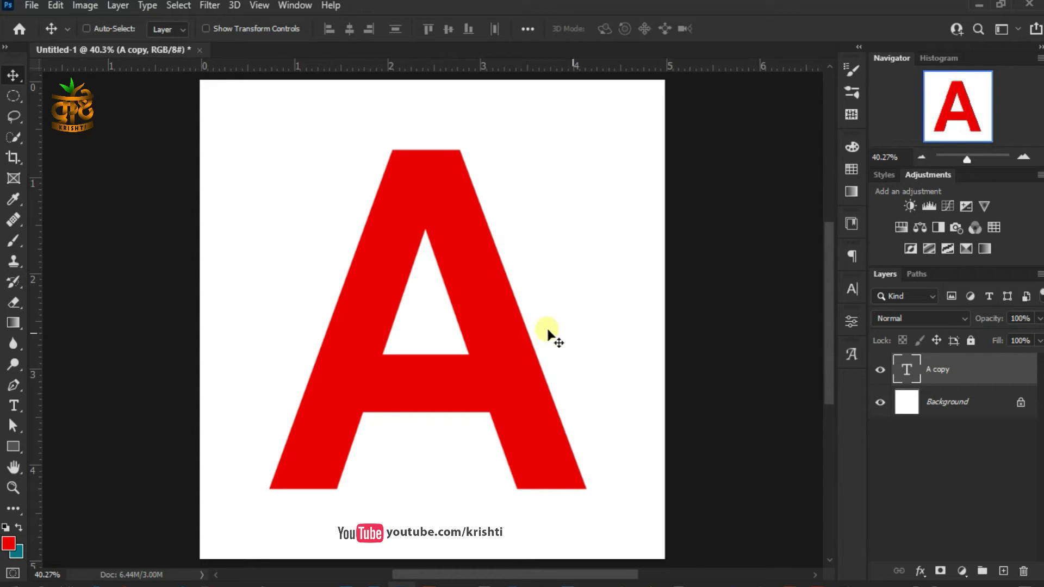
# Align the A copy layer to the Background's horizontal and vertical centres.
pyautogui.keyDown('shift'); pyautogui.click(983, 415); pyautogui.keyUp('shift')
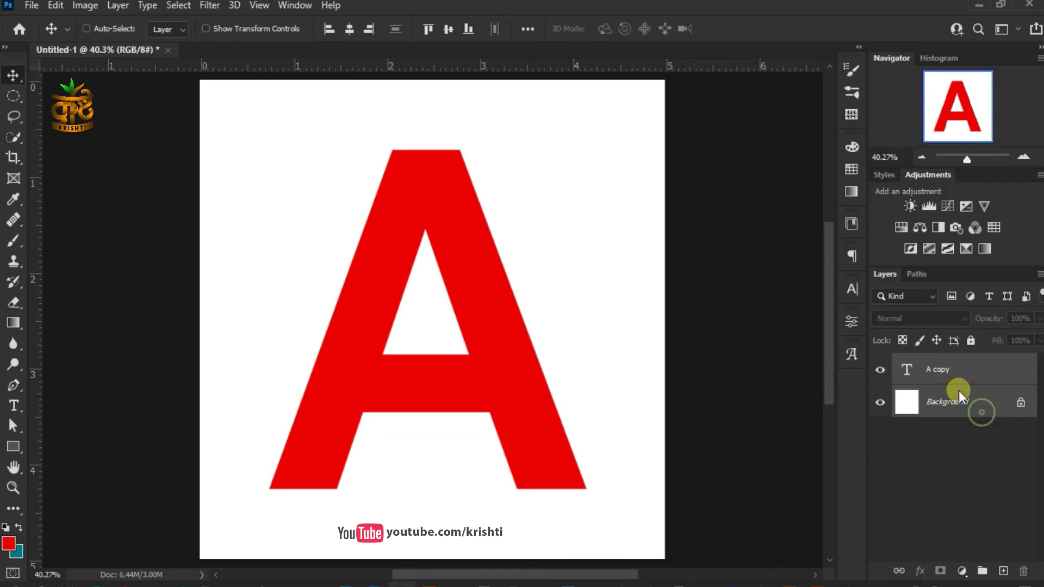
pyautogui.click(349, 30)
pyautogui.click(451, 28)
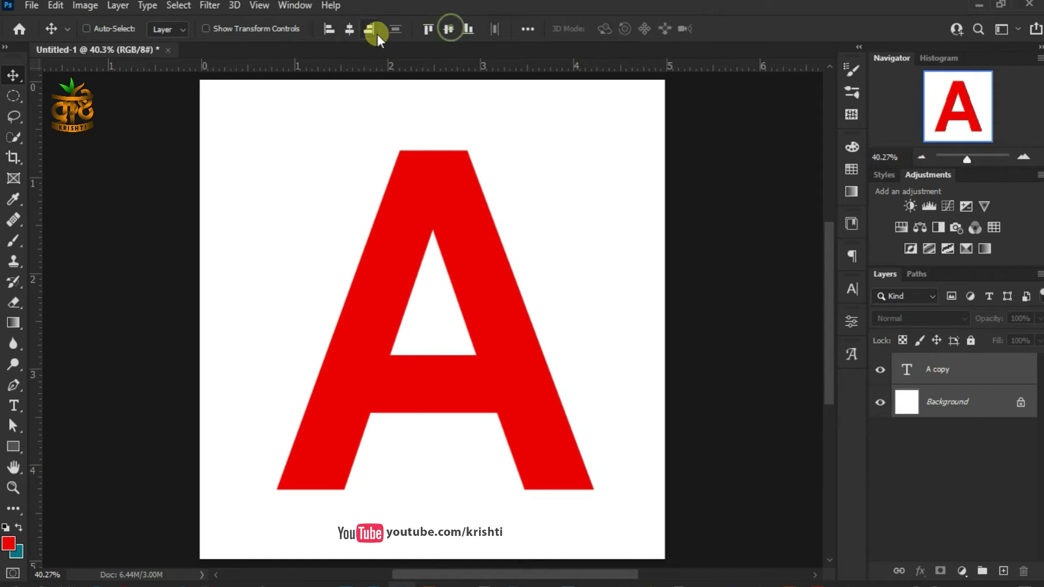
pyautogui.click(943, 372)
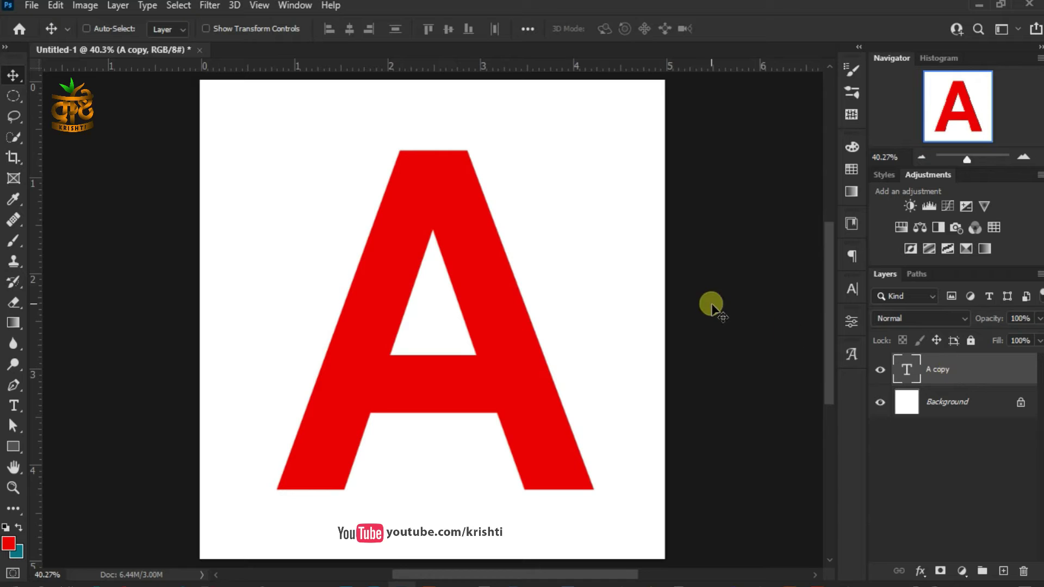
pyautogui.click(118, 6)
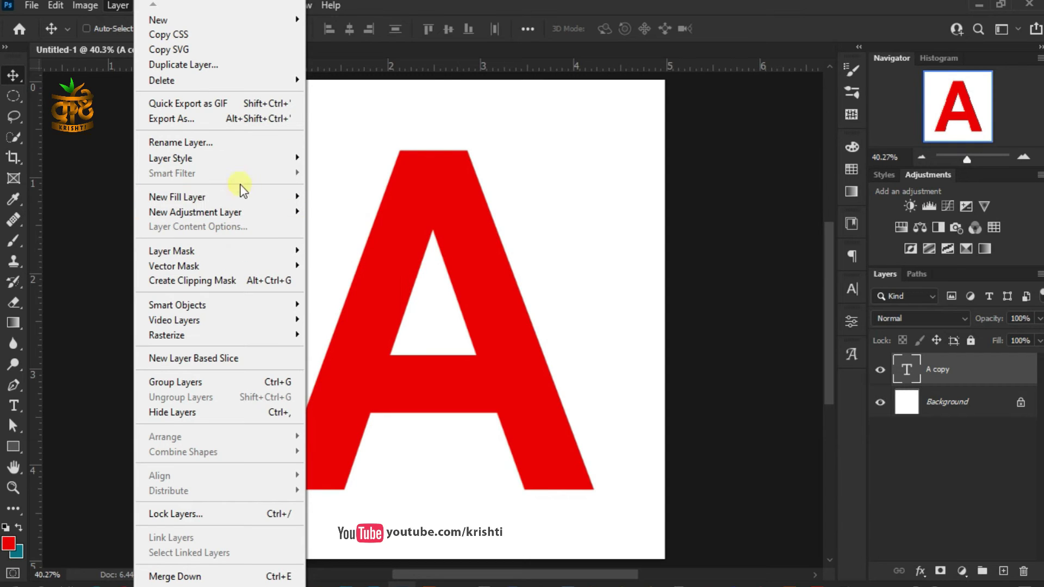
pyautogui.moveTo(244, 158)
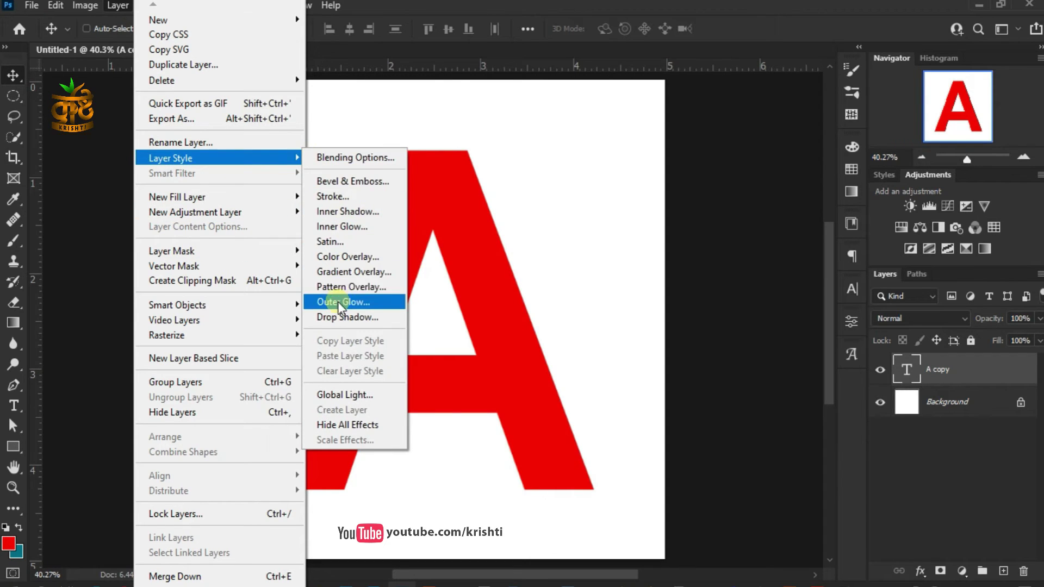
pyautogui.click(373, 159)
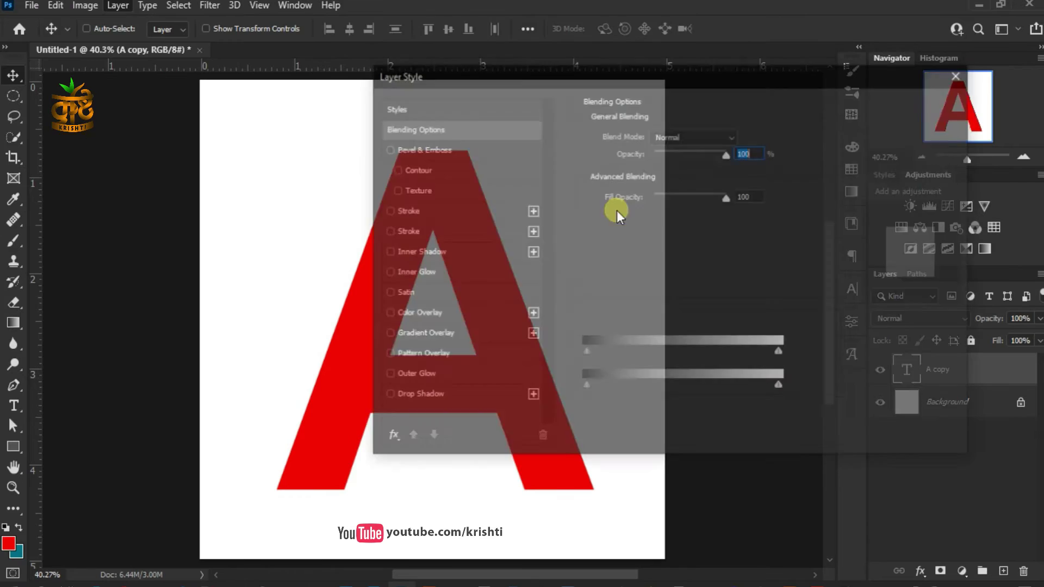
pyautogui.moveTo(537, 77); pyautogui.dragTo(724, 83)
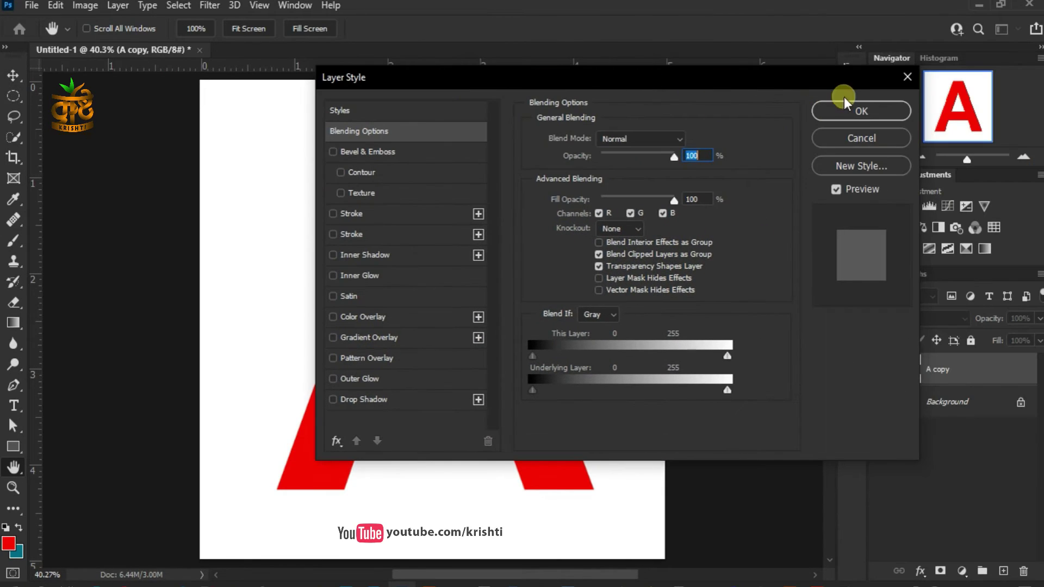
pyautogui.click(904, 74)
pyautogui.doubleClick(987, 370)
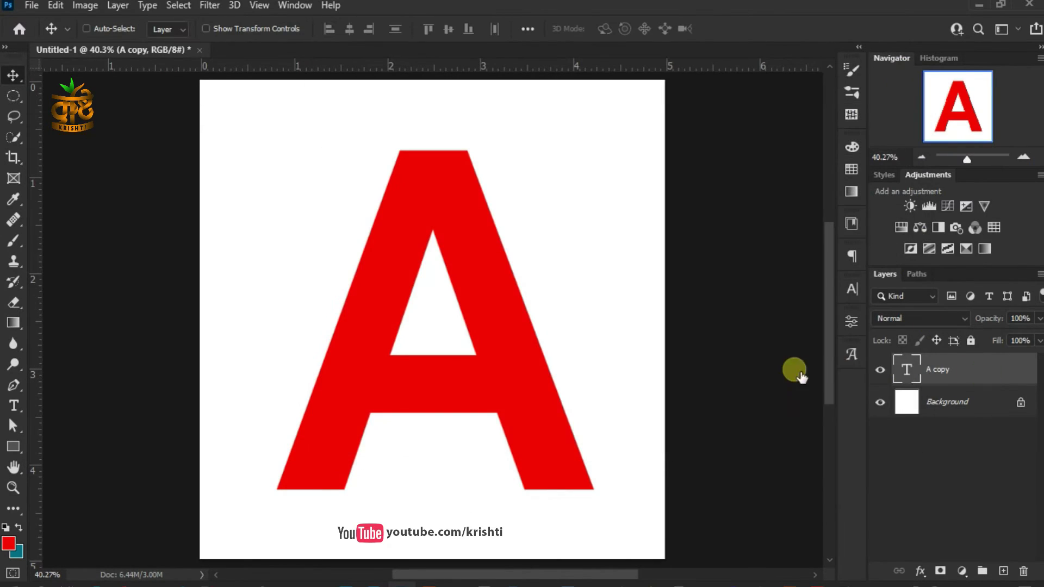
pyautogui.moveTo(543, 83); pyautogui.dragTo(791, 73)
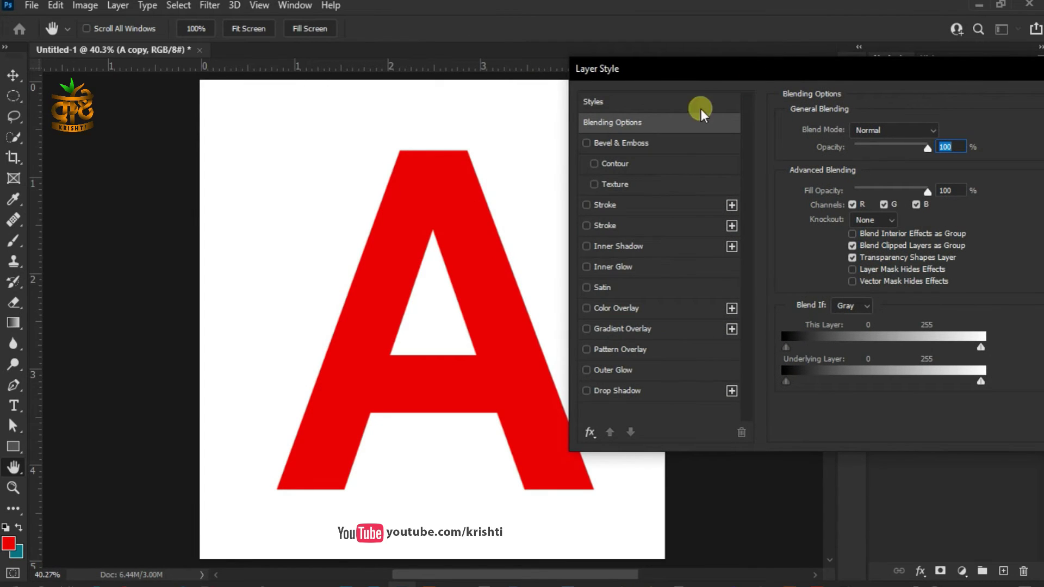
pyautogui.moveTo(708, 69); pyautogui.dragTo(498, 110)
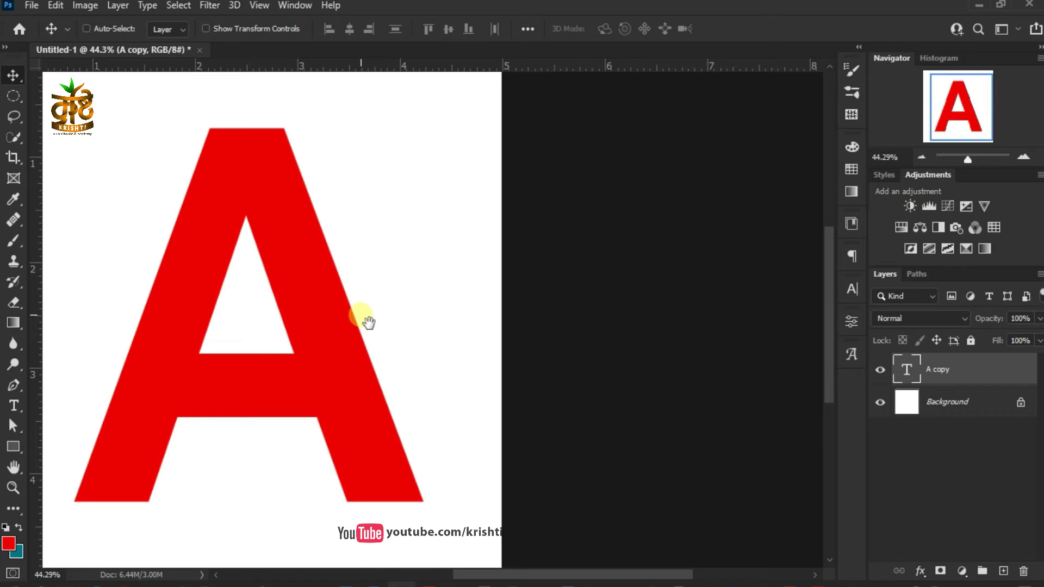
# Add a Bevel & Emboss effect to the A copy text layer.
pyautogui.scroll(2, 362, 320)
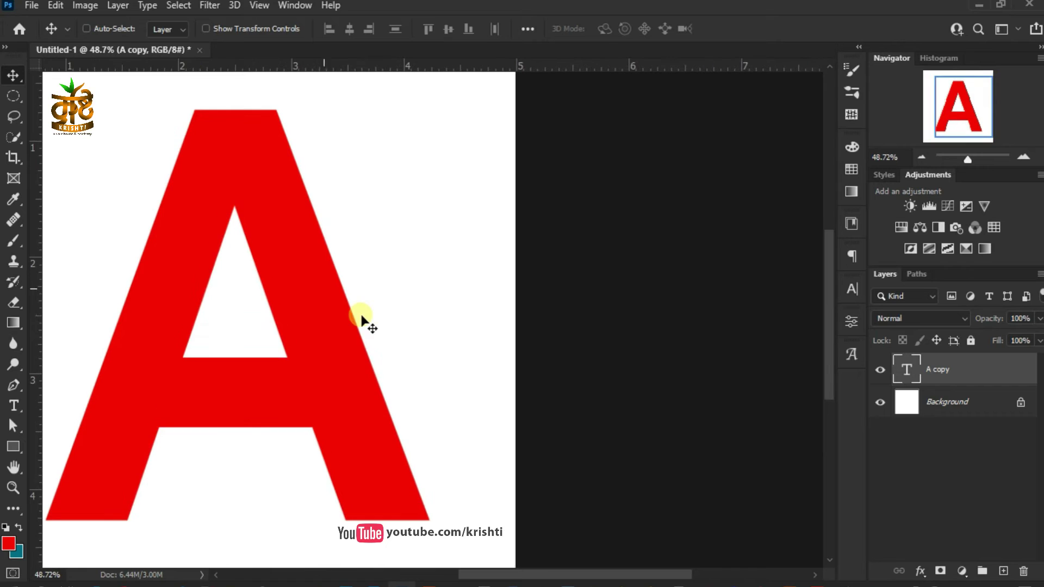
pyautogui.doubleClick(991, 369)
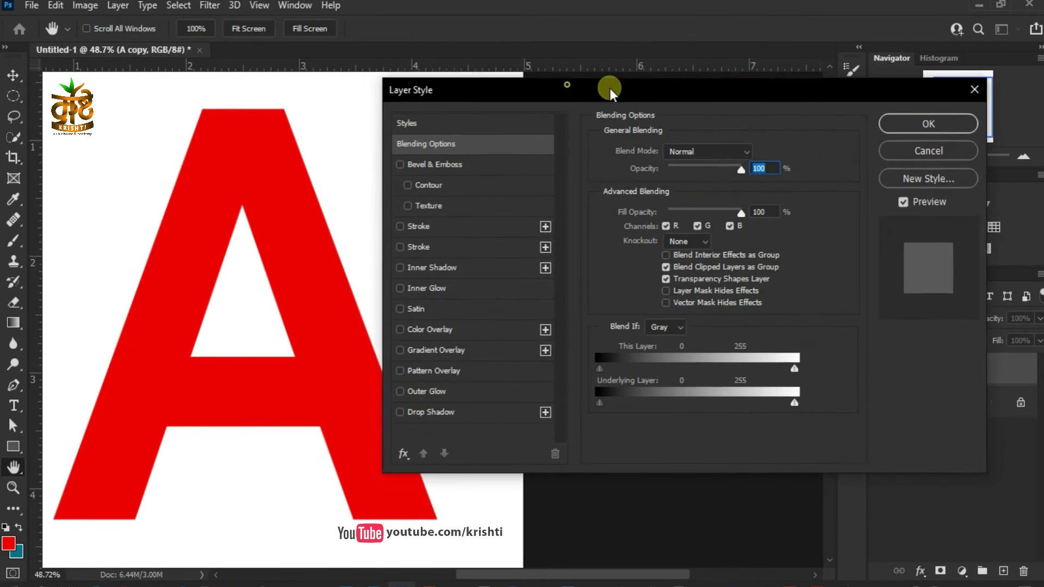
pyautogui.moveTo(609, 88); pyautogui.dragTo(693, 87)
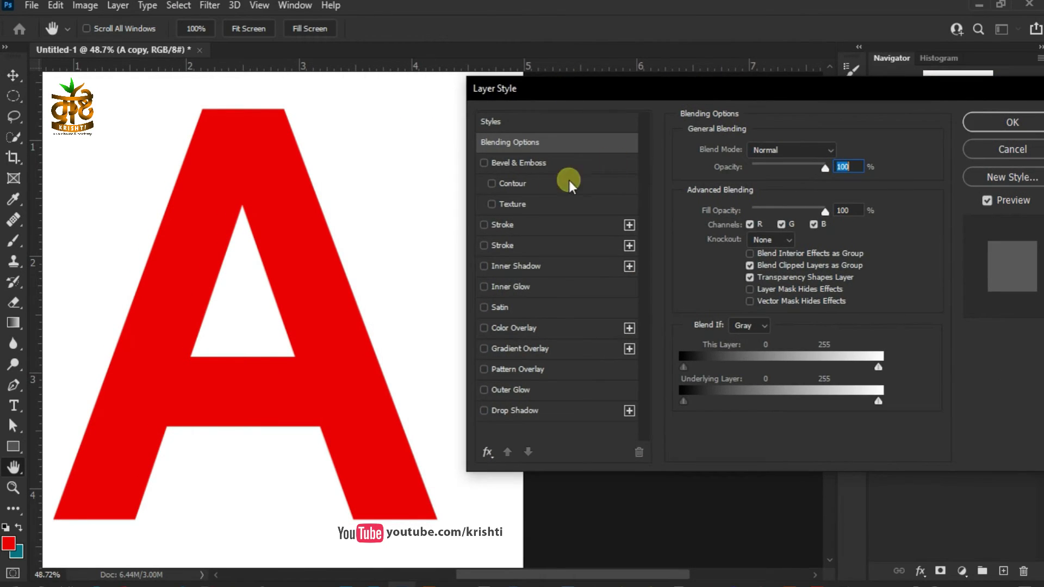
pyautogui.click(540, 163)
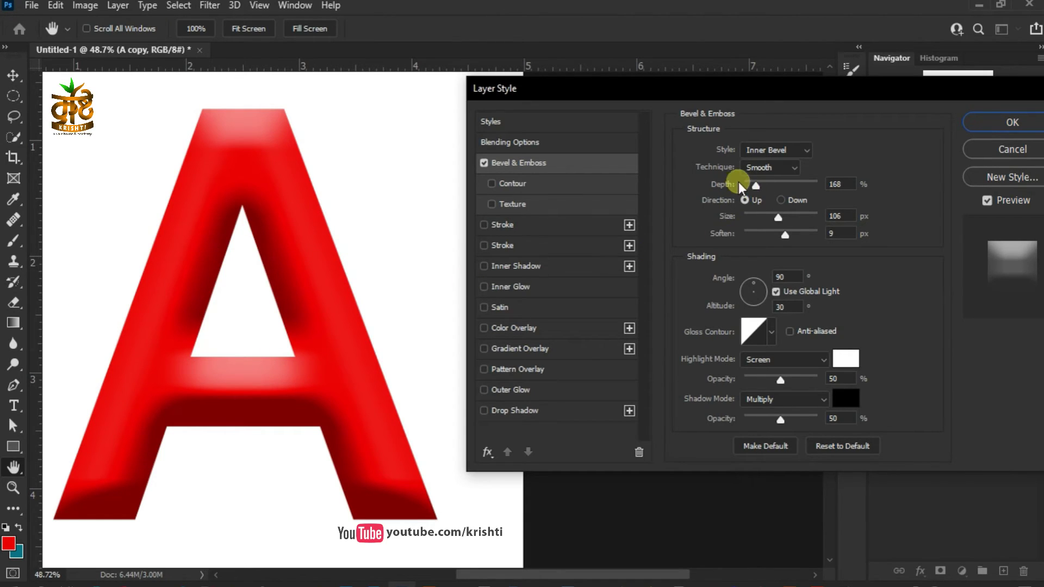
# Adjust the bevel to a depth of 573%, a size of 32 px and a soften of 9 px.
pyautogui.moveTo(755, 187)
pyautogui.mouseDown()
pyautogui.moveTo(810, 185)
pyautogui.moveTo(746, 184)
pyautogui.moveTo(762, 185)
pyautogui.mouseUp()
pyautogui.moveTo(783, 237); pyautogui.dragTo(756, 236)
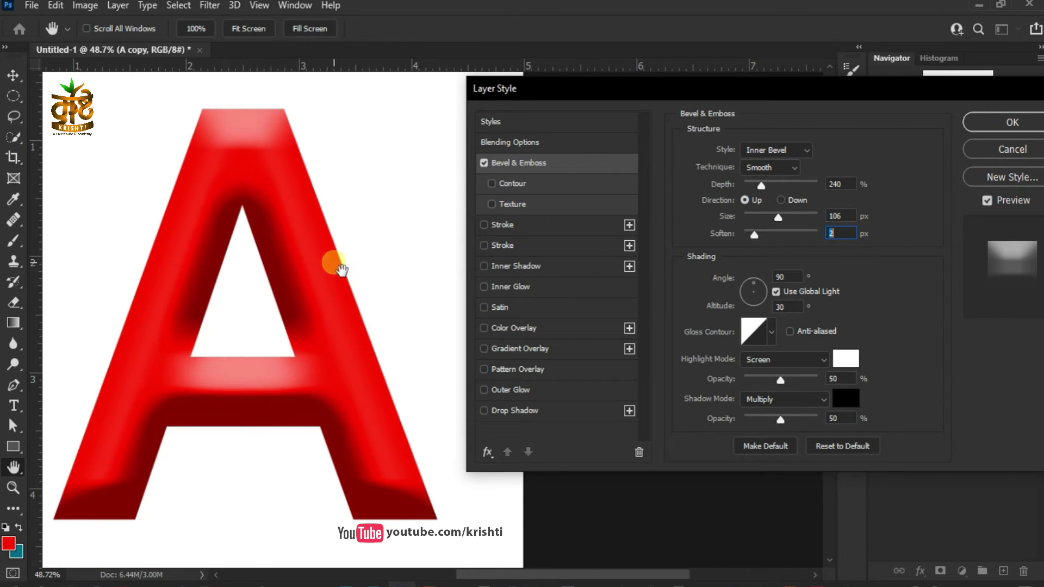
pyautogui.moveTo(755, 235)
pyautogui.mouseDown()
pyautogui.moveTo(816, 234)
pyautogui.moveTo(799, 236)
pyautogui.moveTo(778, 217)
pyautogui.moveTo(759, 223)
pyautogui.mouseUp()
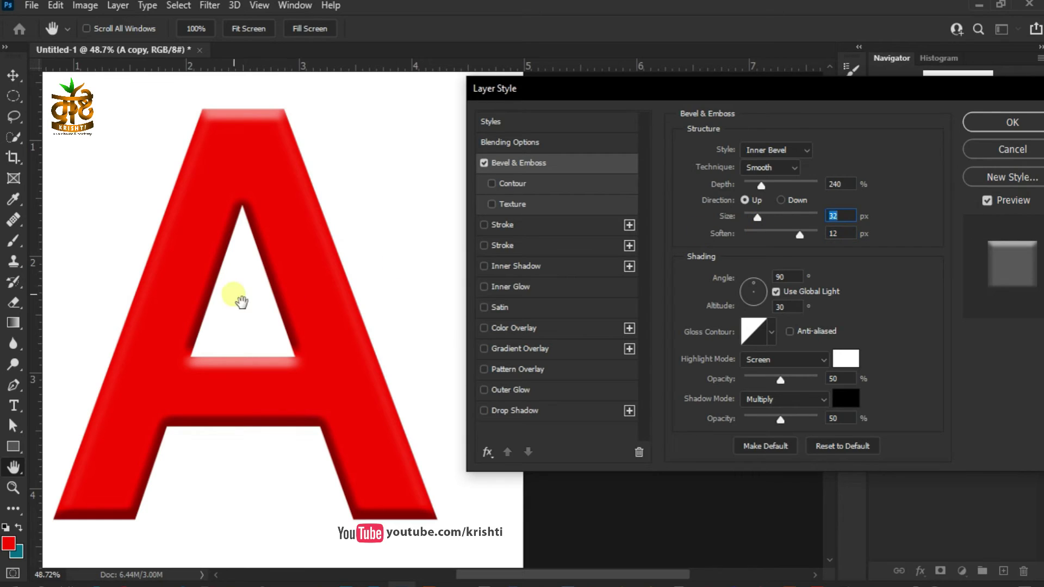
pyautogui.moveTo(743, 235); pyautogui.dragTo(788, 237)
pyautogui.moveTo(756, 187); pyautogui.dragTo(787, 185)
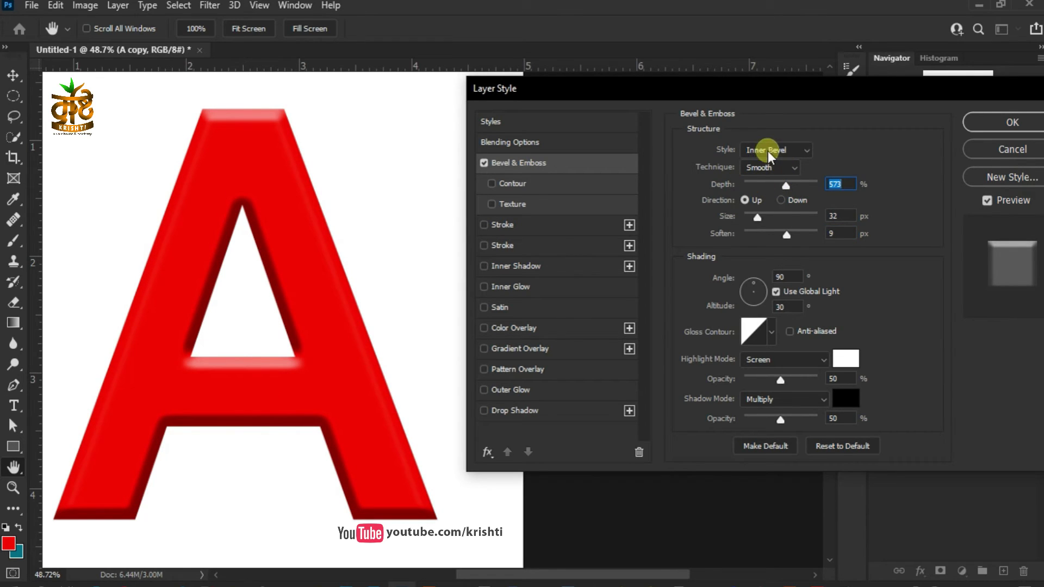
# Try the Emboss, Outer Bevel and Stroke Emboss styles on the letter.
pyautogui.click(788, 149)
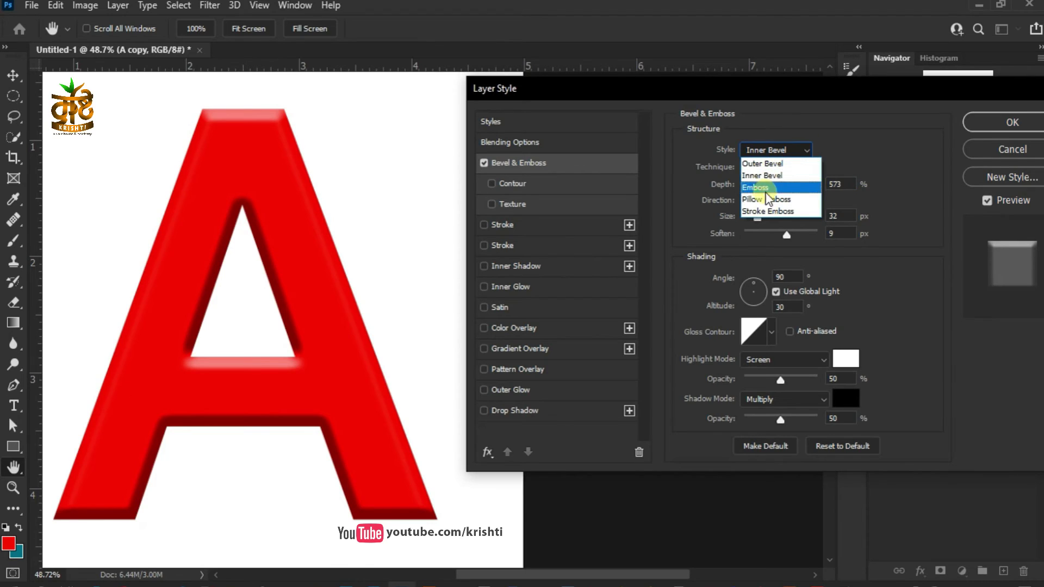
pyautogui.click(767, 190)
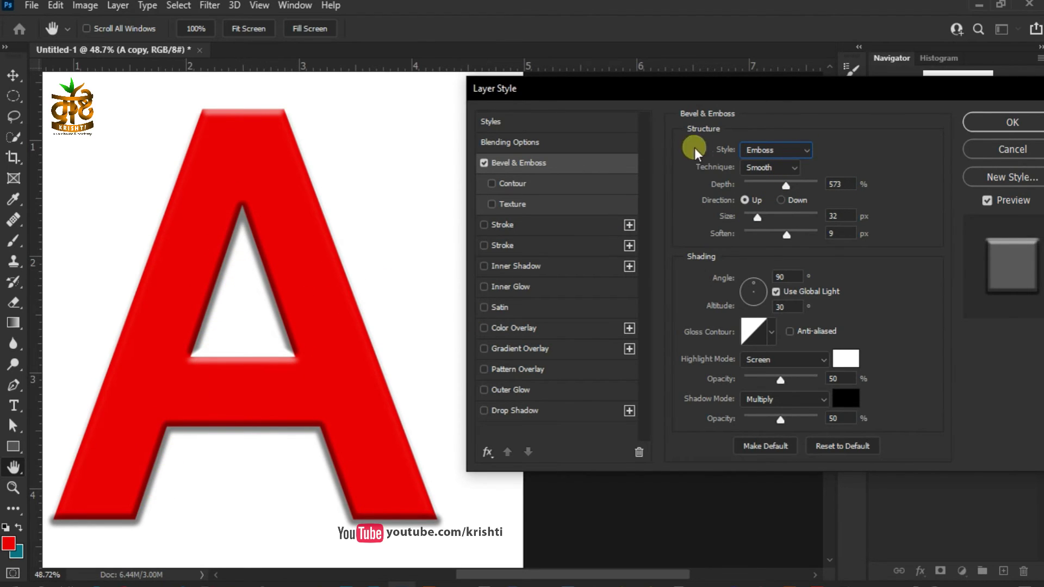
pyautogui.click(804, 150)
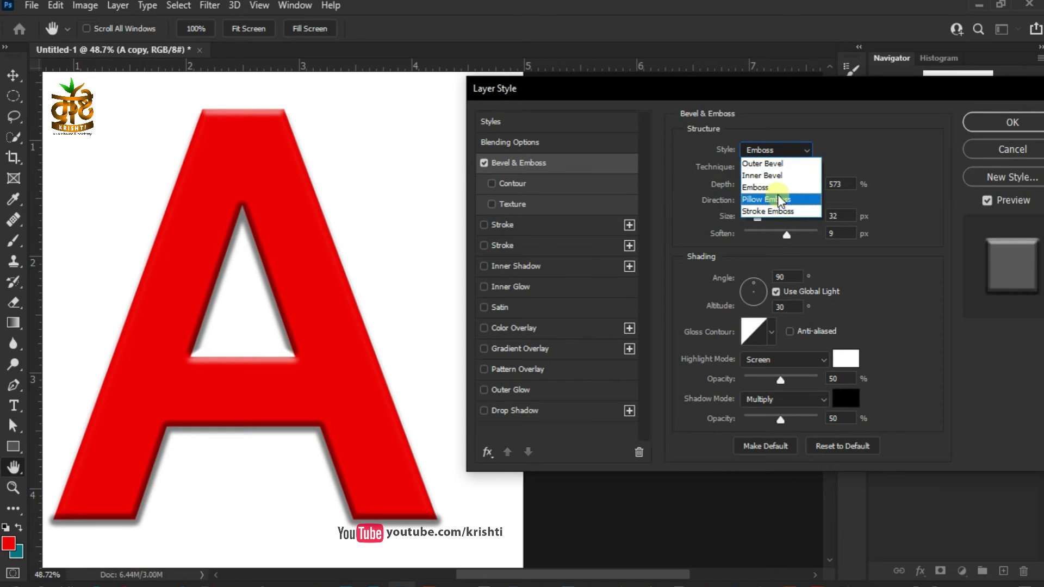
pyautogui.click(800, 164)
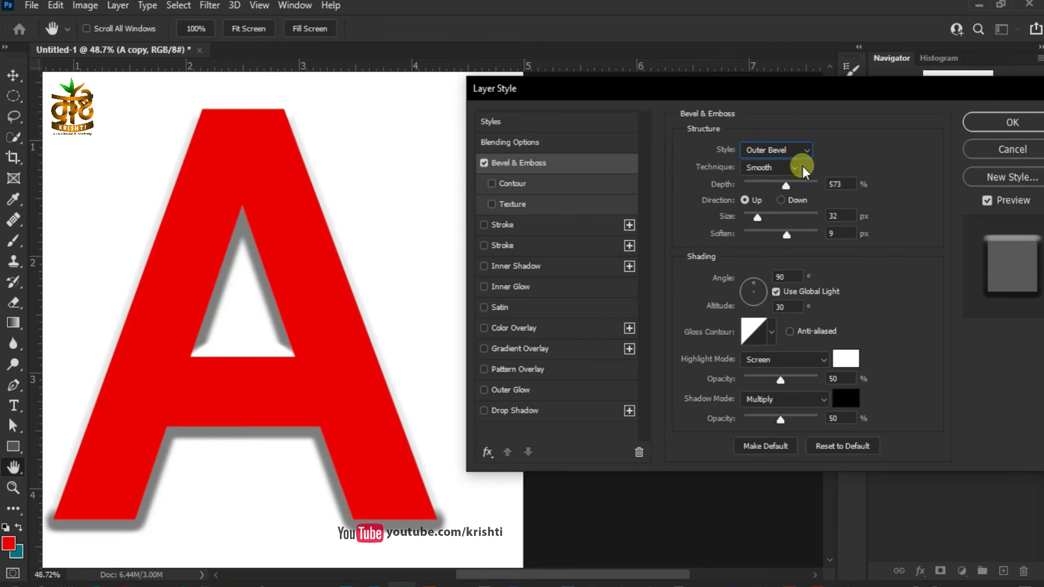
pyautogui.click(806, 150)
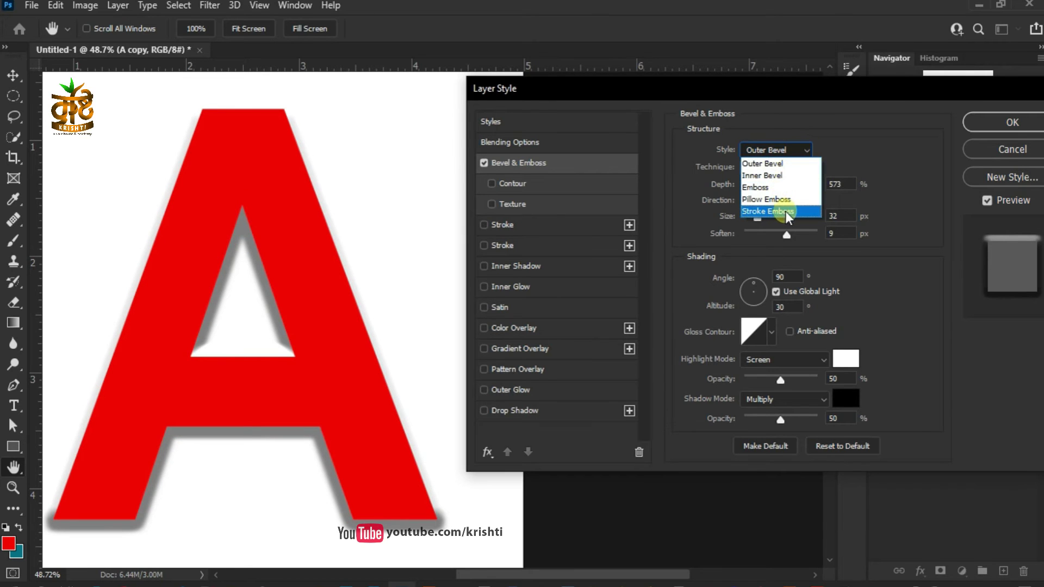
pyautogui.click(787, 211)
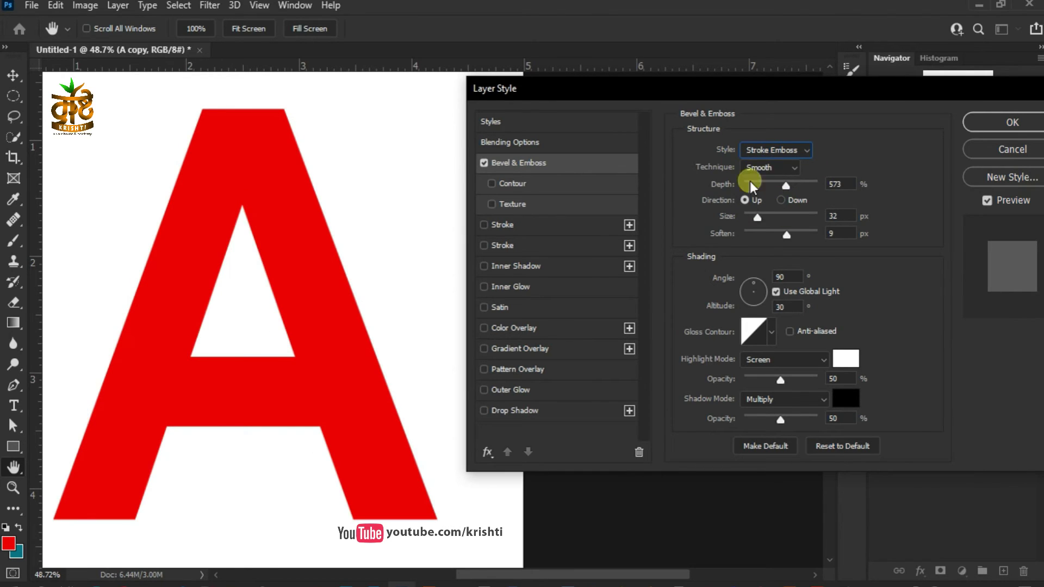
# Set the bevel technique to Chisel Hard with a size of 142 px, and the style to Inner Bevel after trying Outer Bevel.
pyautogui.click(779, 172)
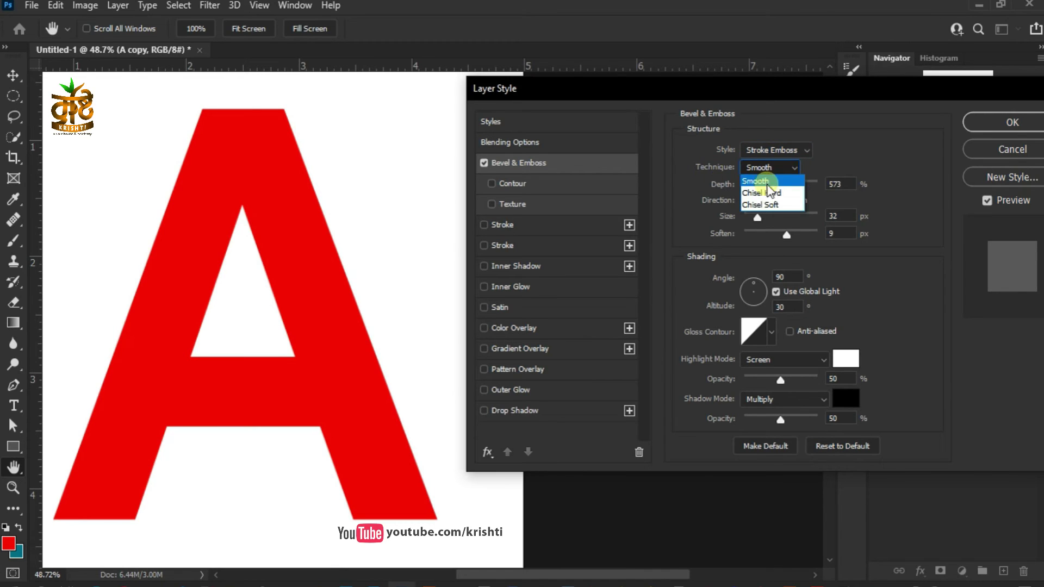
pyautogui.click(773, 193)
pyautogui.click(784, 216)
pyautogui.click(804, 151)
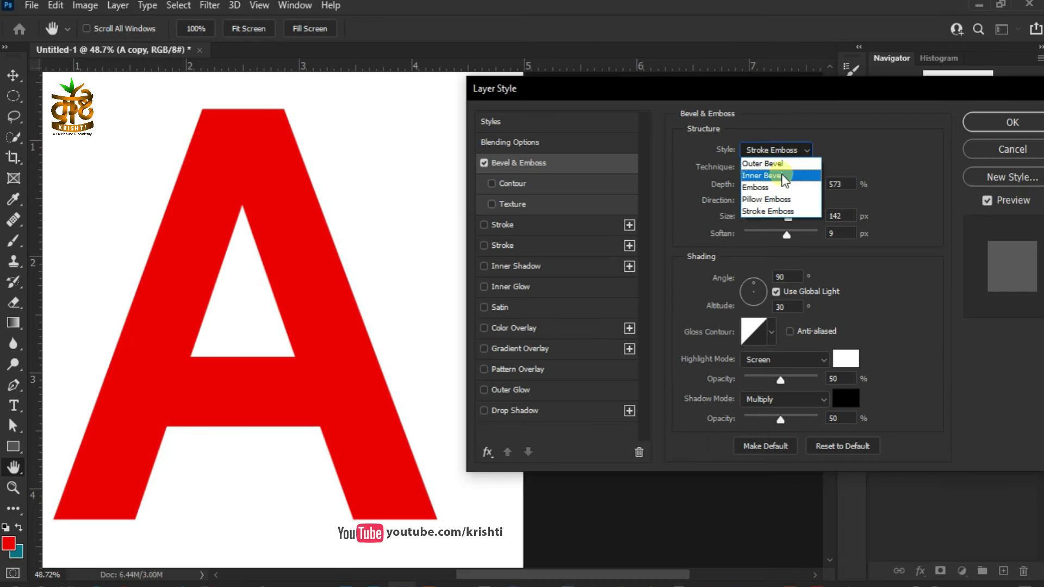
pyautogui.click(783, 164)
pyautogui.click(804, 149)
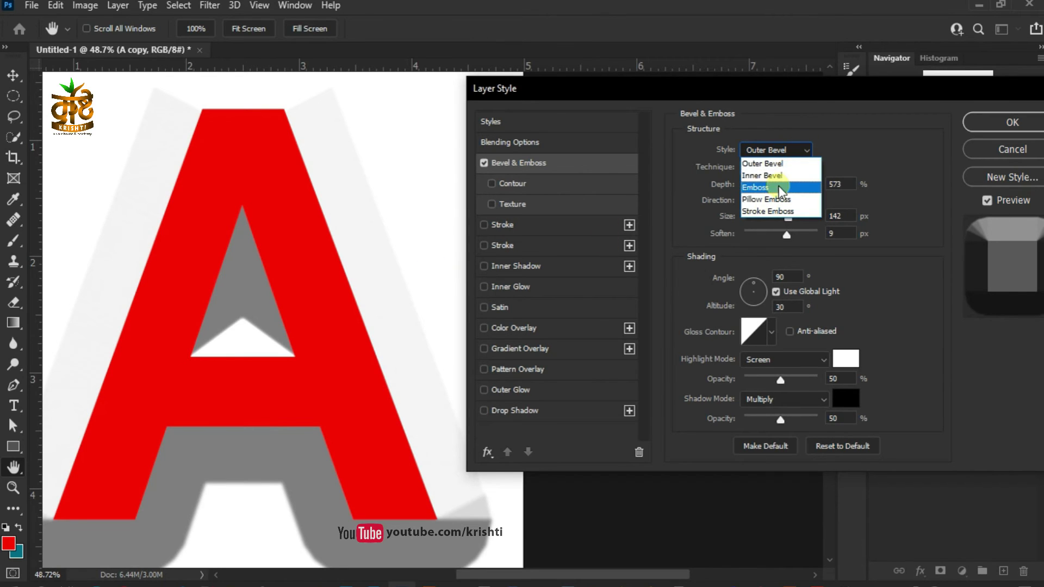
pyautogui.click(792, 175)
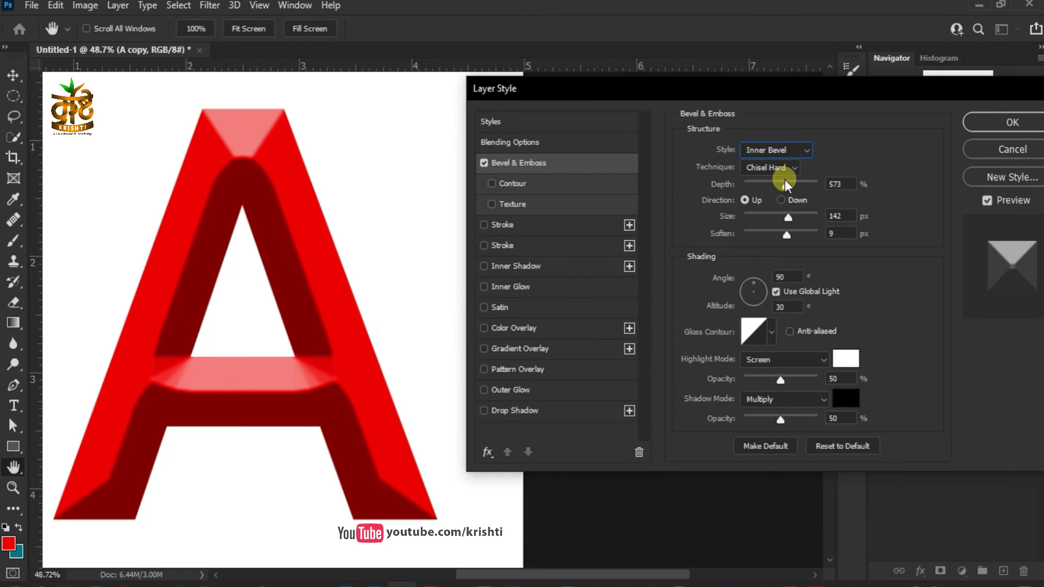
# Set the bevel's depth to 282%, soften to 0 px and size to 136 px.
pyautogui.moveTo(787, 186); pyautogui.dragTo(709, 236)
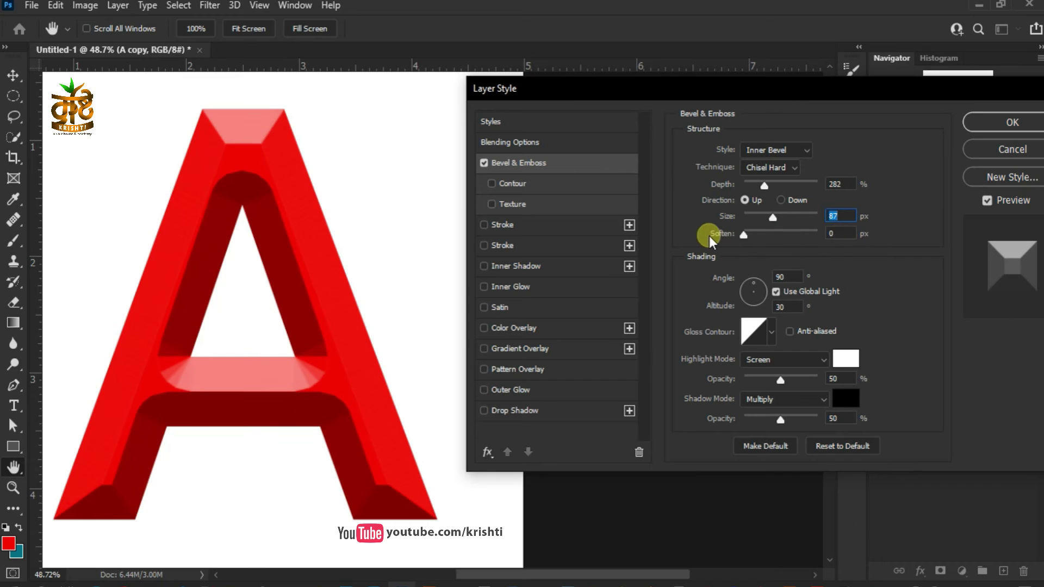
pyautogui.press('Tab')
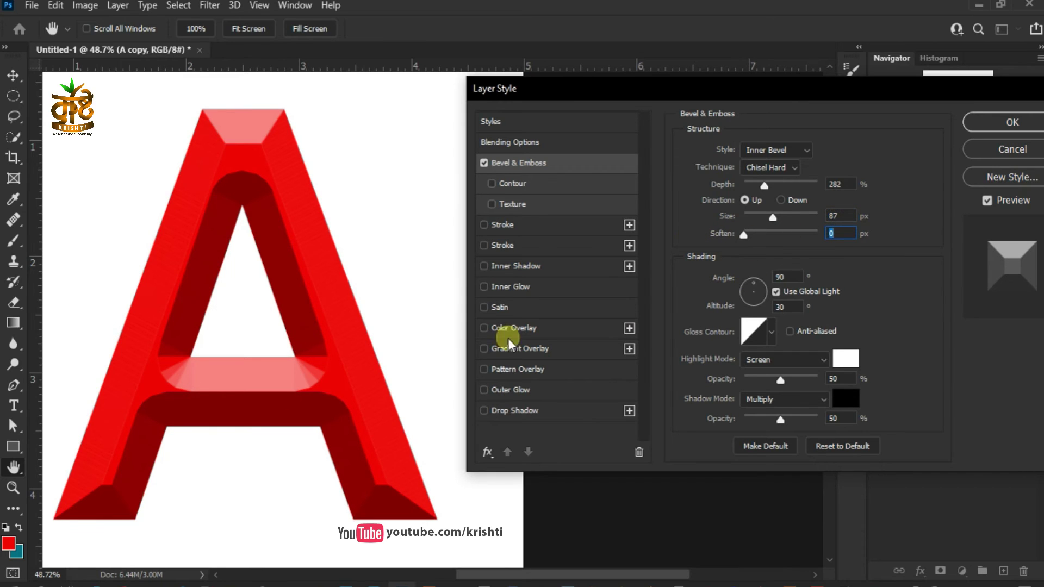
pyautogui.moveTo(771, 212); pyautogui.dragTo(792, 219)
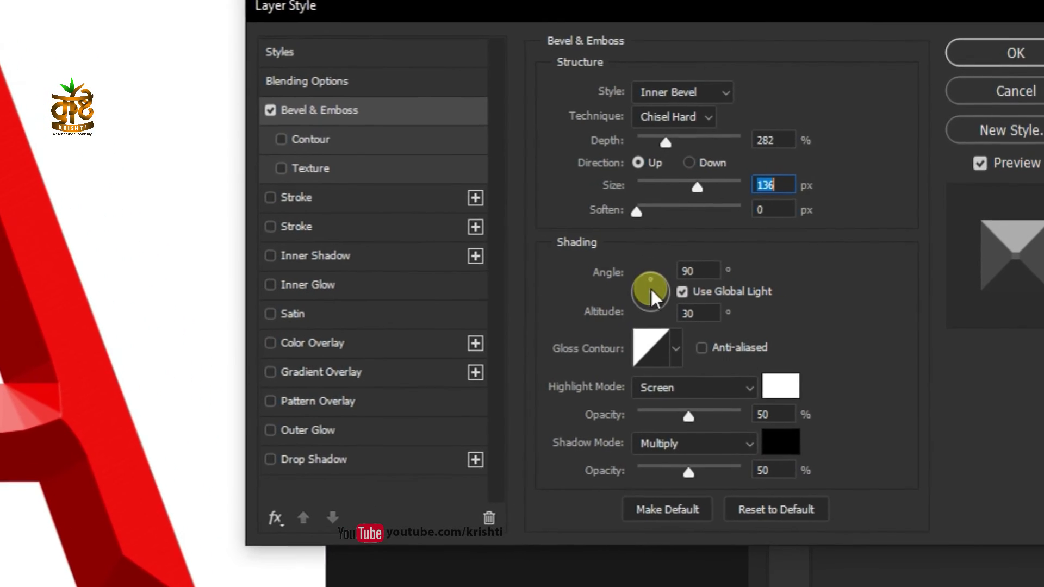
# Try bevel light angles of 46° and 148° to shift the highlights and shadows across the letter.
pyautogui.click(688, 271)
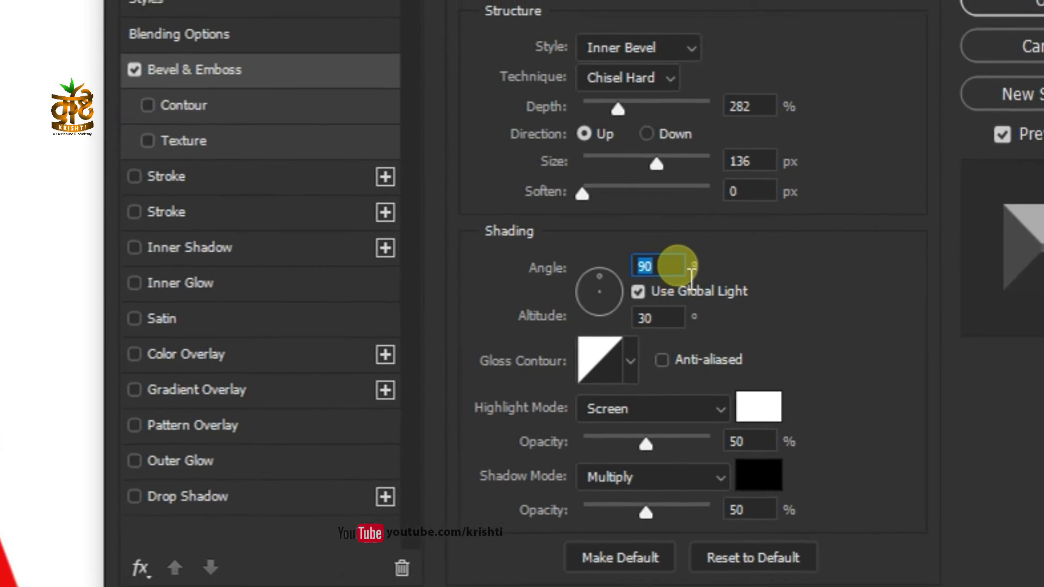
pyautogui.click(678, 267)
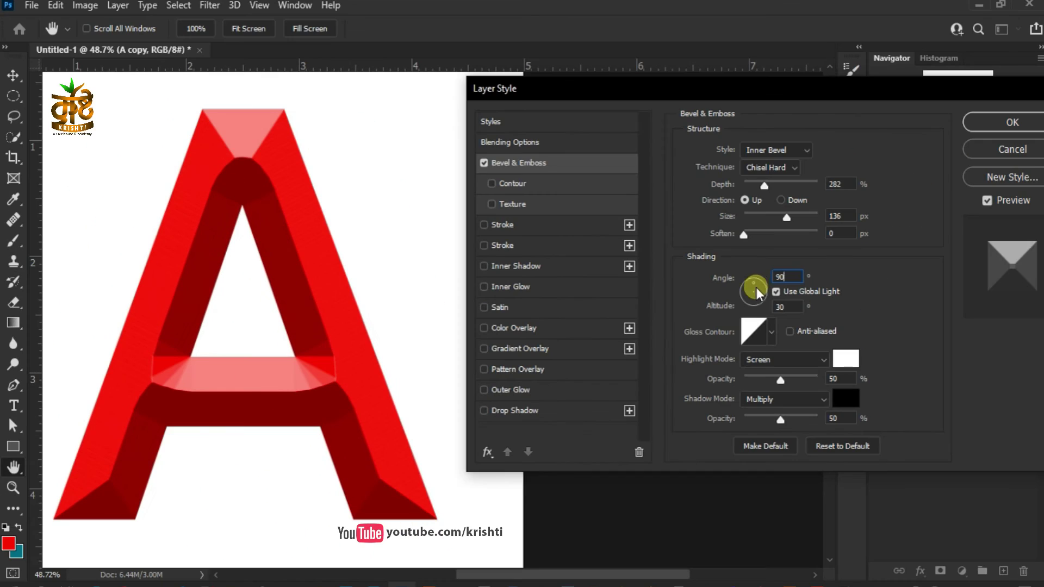
pyautogui.click(759, 286)
pyautogui.moveTo(759, 286); pyautogui.dragTo(761, 284)
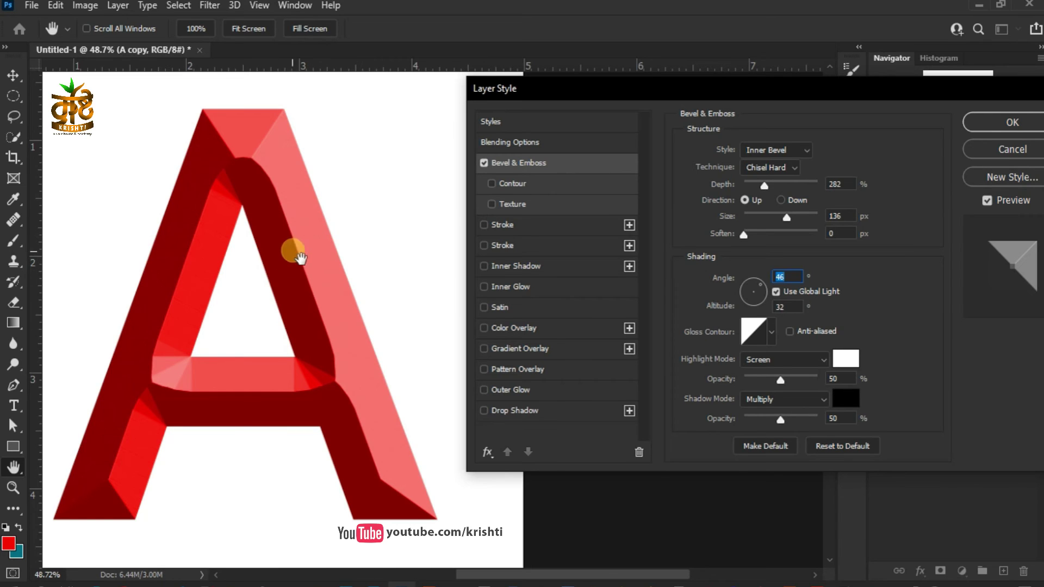
pyautogui.moveTo(741, 294); pyautogui.dragTo(746, 287)
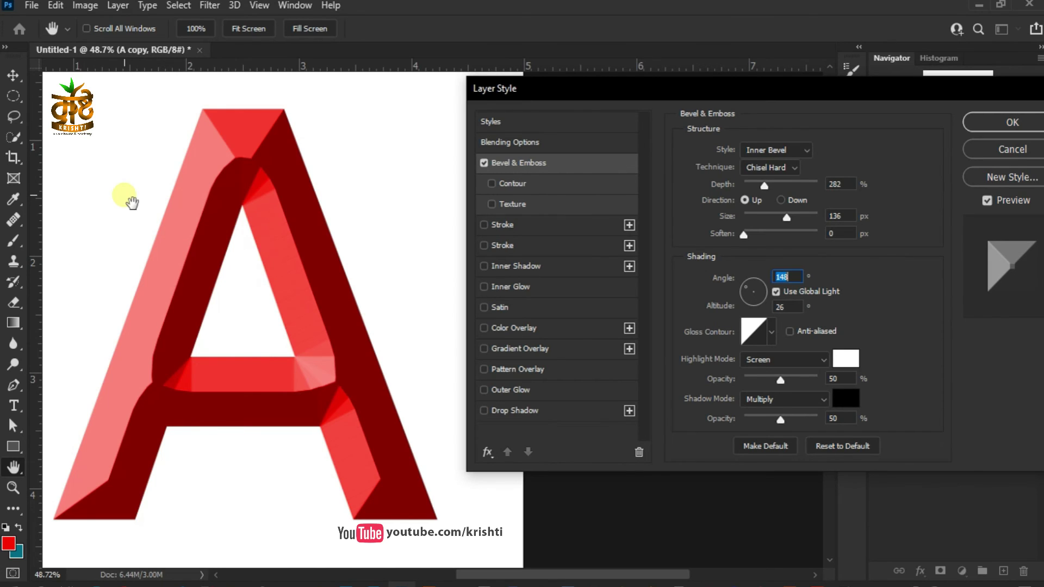
# Set the bevel's light angle to 90° with an altitude of 37° and apply the layer style.
pyautogui.moveTo(759, 291); pyautogui.dragTo(758, 286)
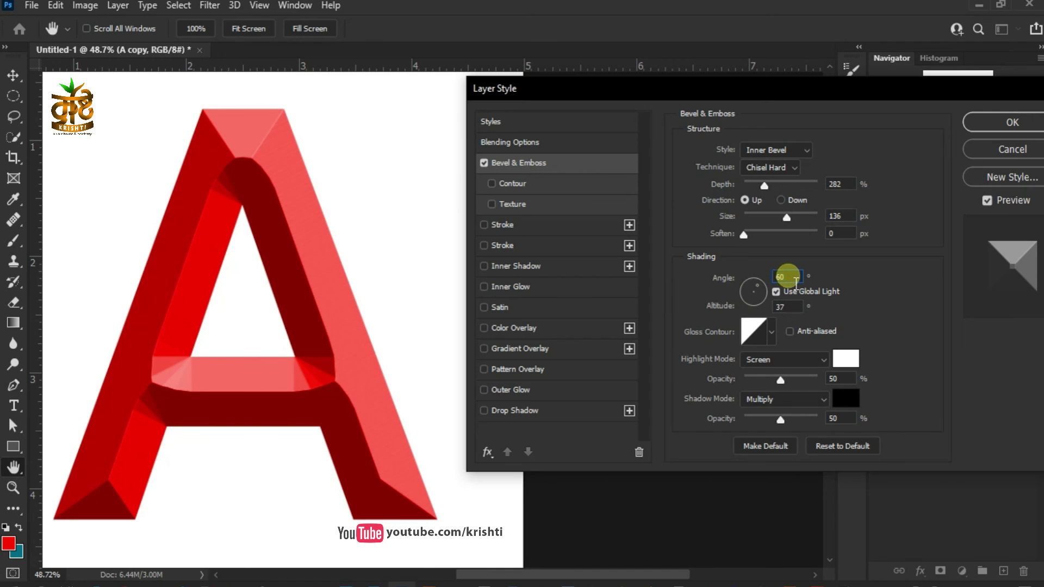
pyautogui.press('Return')
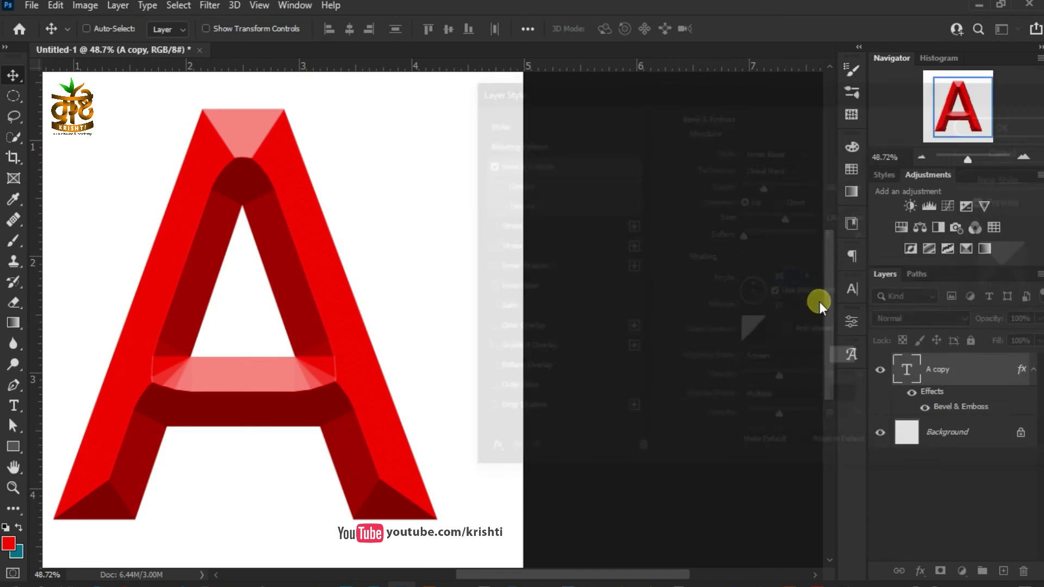
# Reopen the A copy layer's style settings at Bevel & Emboss, keeping the letter in view.
pyautogui.doubleClick(986, 376)
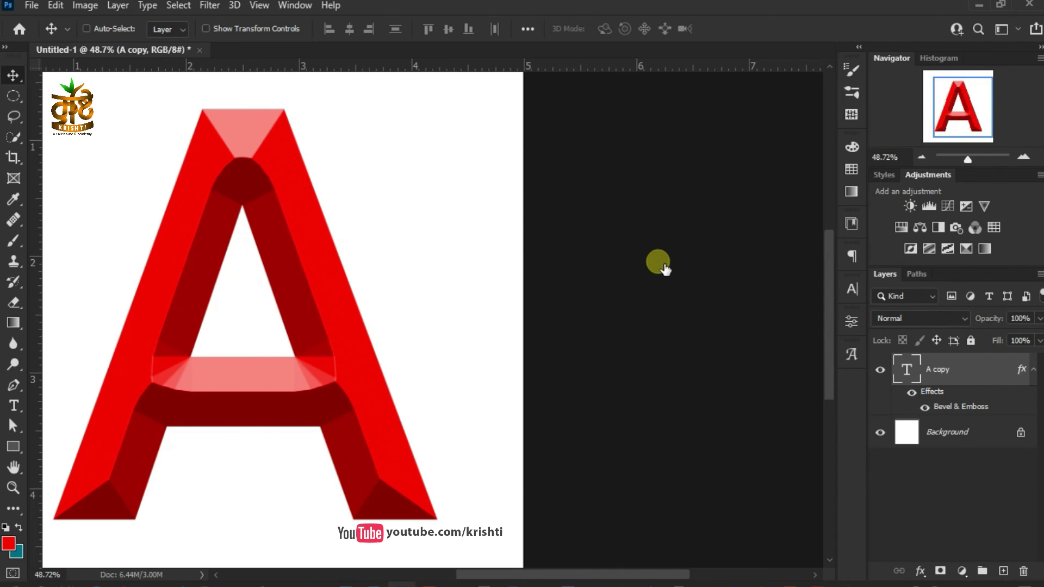
pyautogui.moveTo(675, 93); pyautogui.dragTo(712, 72)
pyautogui.click(612, 140)
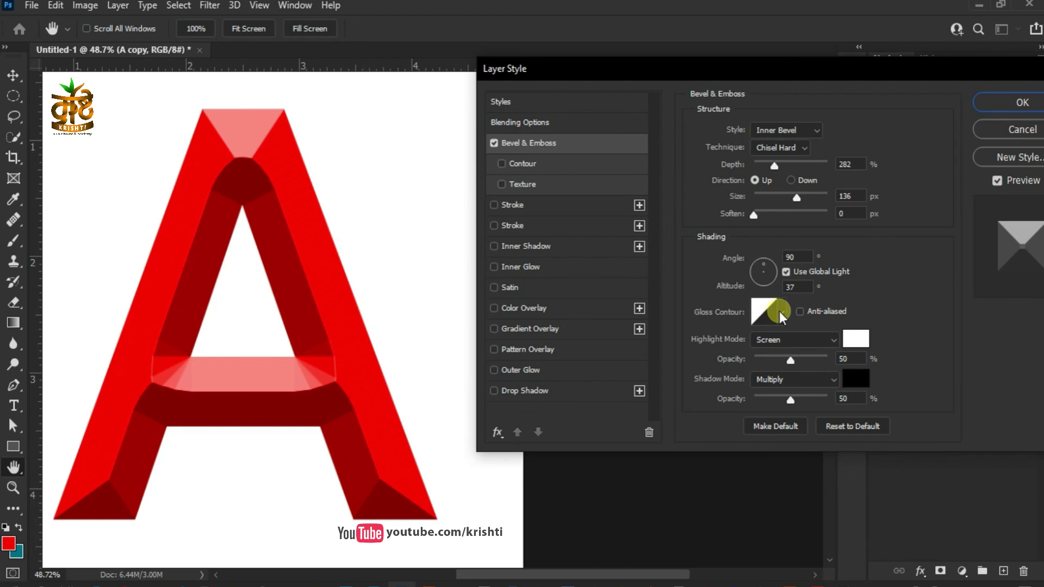
# Try several gloss contour presets for the bevel and choose the convex curve that rises steeply and flattens out.
pyautogui.click(781, 313)
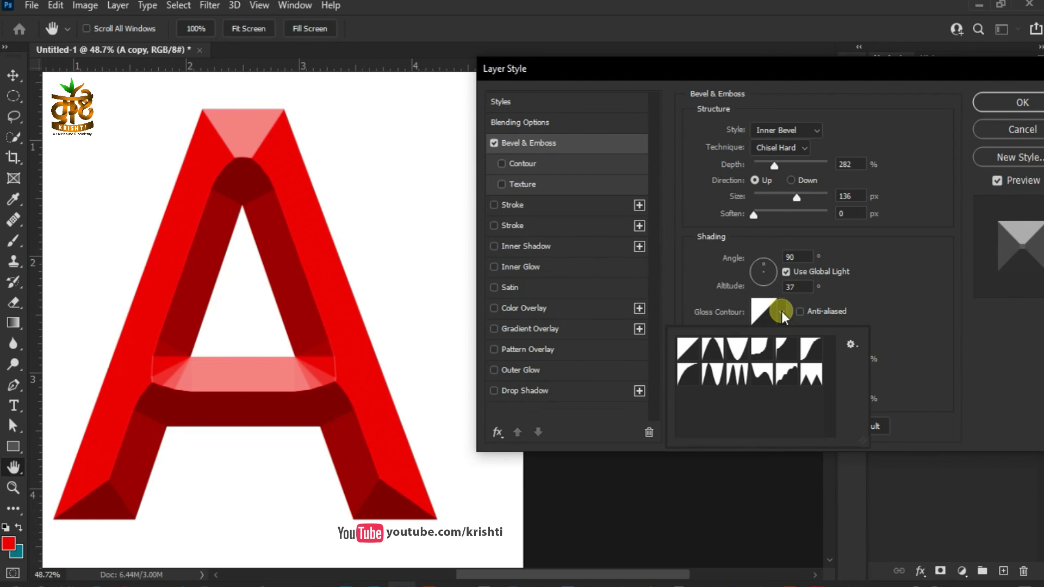
pyautogui.click(716, 378)
pyautogui.click(737, 375)
pyautogui.click(758, 352)
pyautogui.click(762, 375)
pyautogui.click(787, 375)
pyautogui.click(810, 373)
pyautogui.click(787, 351)
pyautogui.click(689, 349)
pyautogui.click(689, 374)
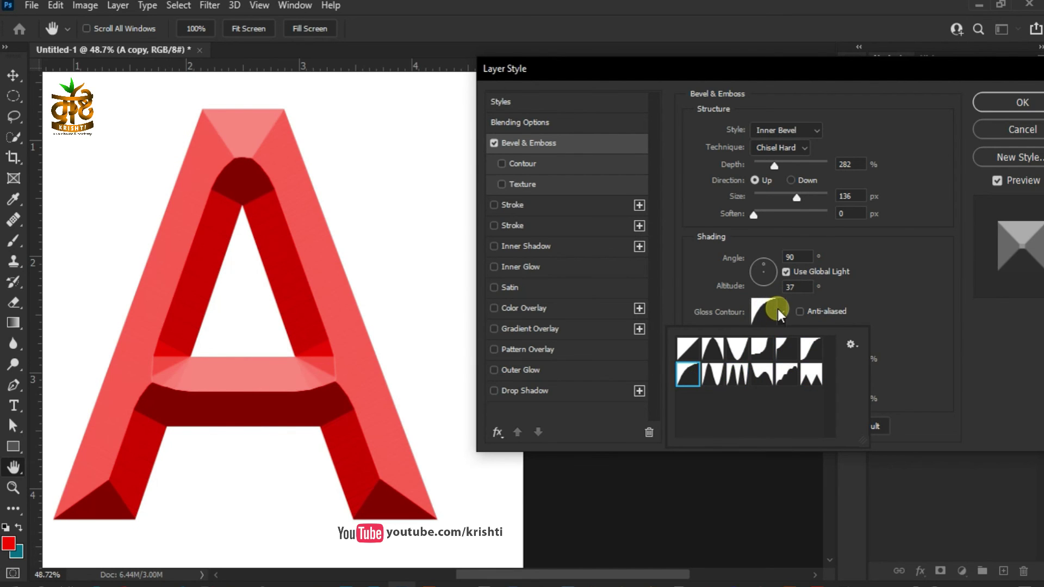
pyautogui.click(778, 309)
# Set the bevel's highlight opacity to 42% and its shadow opacity to 56%.
pyautogui.moveTo(791, 359)
pyautogui.mouseDown()
pyautogui.moveTo(832, 363)
pyautogui.moveTo(758, 367)
pyautogui.moveTo(793, 364)
pyautogui.moveTo(775, 370)
pyautogui.mouseUp()
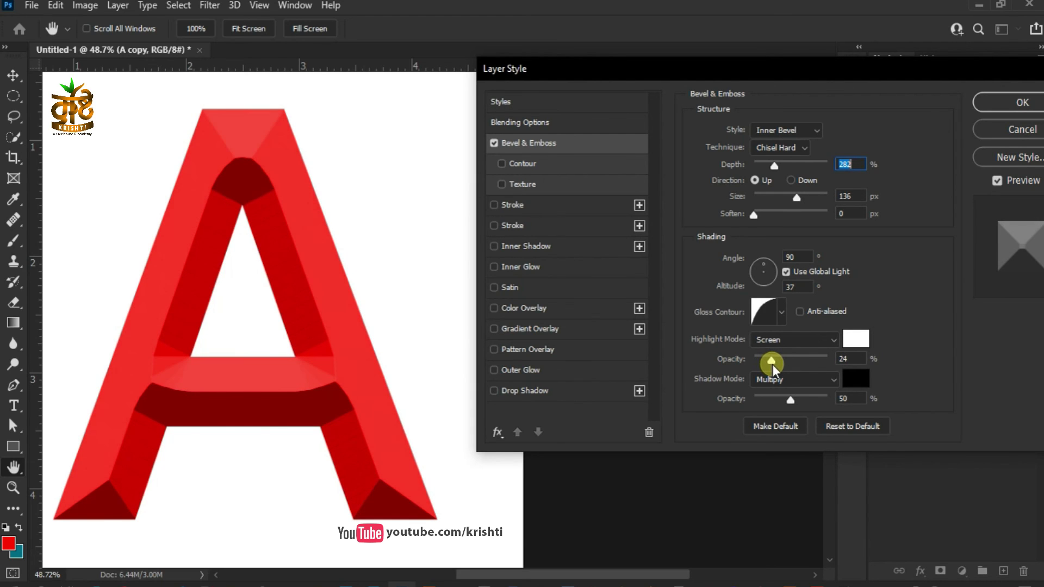
pyautogui.moveTo(767, 366); pyautogui.dragTo(793, 364)
pyautogui.moveTo(791, 400)
pyautogui.mouseDown()
pyautogui.moveTo(818, 400)
pyautogui.moveTo(798, 402)
pyautogui.mouseUp()
pyautogui.moveTo(793, 358); pyautogui.dragTo(784, 359)
pyautogui.moveTo(799, 397)
pyautogui.mouseDown()
pyautogui.moveTo(781, 399)
pyautogui.moveTo(795, 397)
pyautogui.mouseUp()
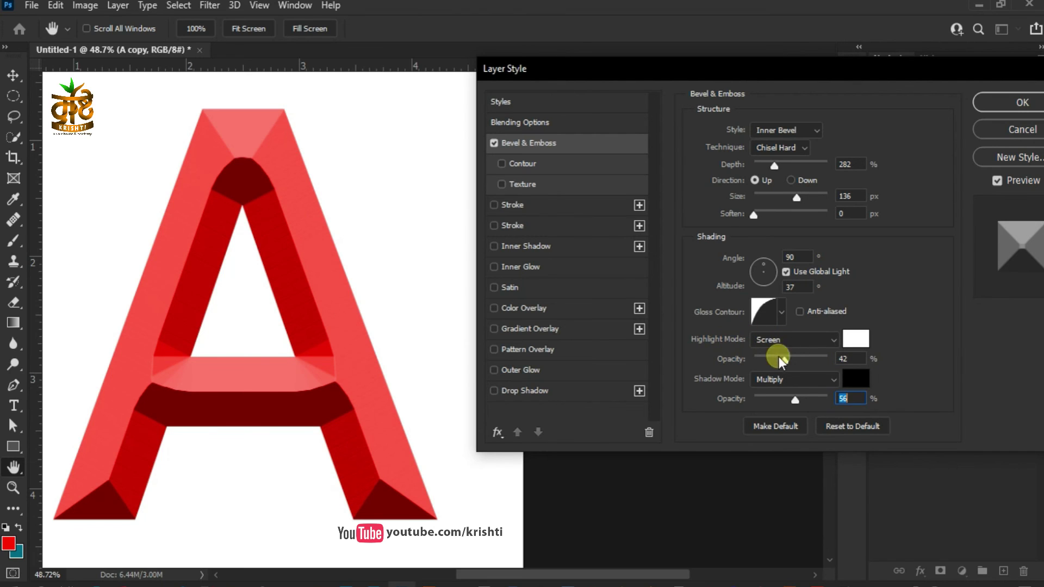
pyautogui.click(830, 339)
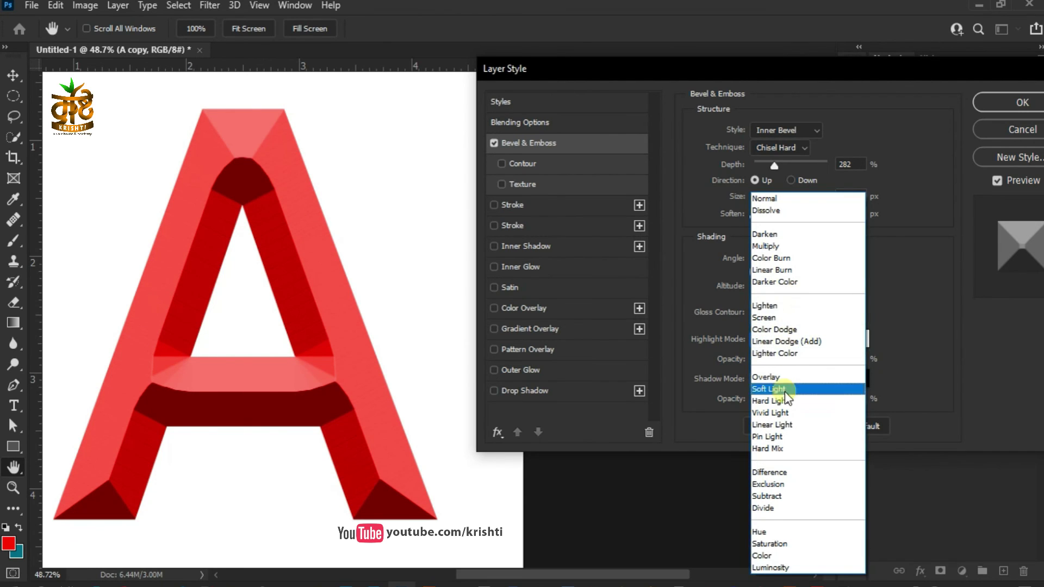
pyautogui.click(929, 287)
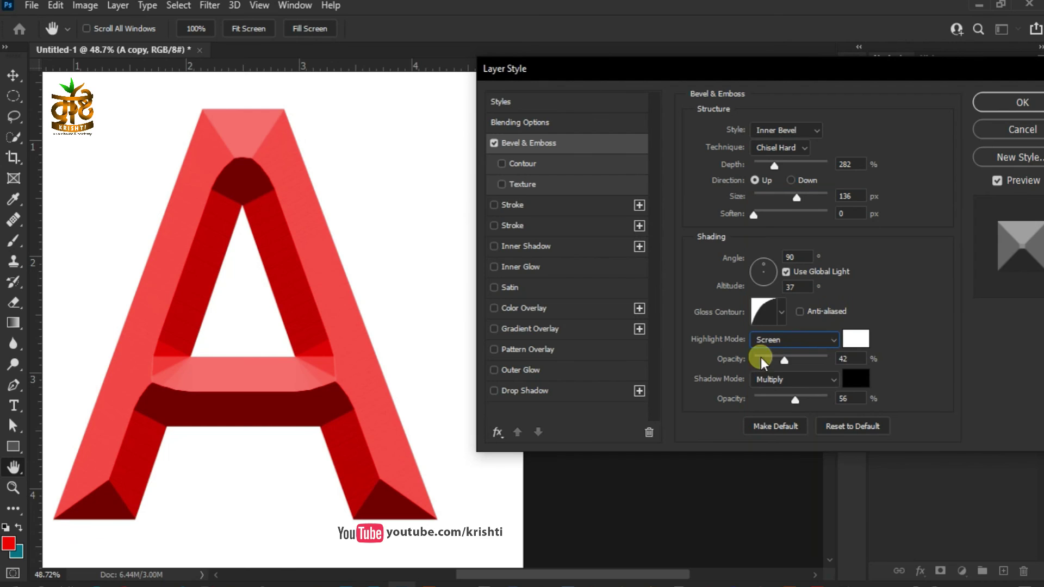
pyautogui.click(823, 345)
pyautogui.click(911, 328)
# Try the bevel's Texture and Contour options on the letter and switch both off again.
pyautogui.click(546, 188)
pyautogui.click(557, 161)
pyautogui.click(501, 164)
pyautogui.click(499, 186)
pyautogui.click(501, 184)
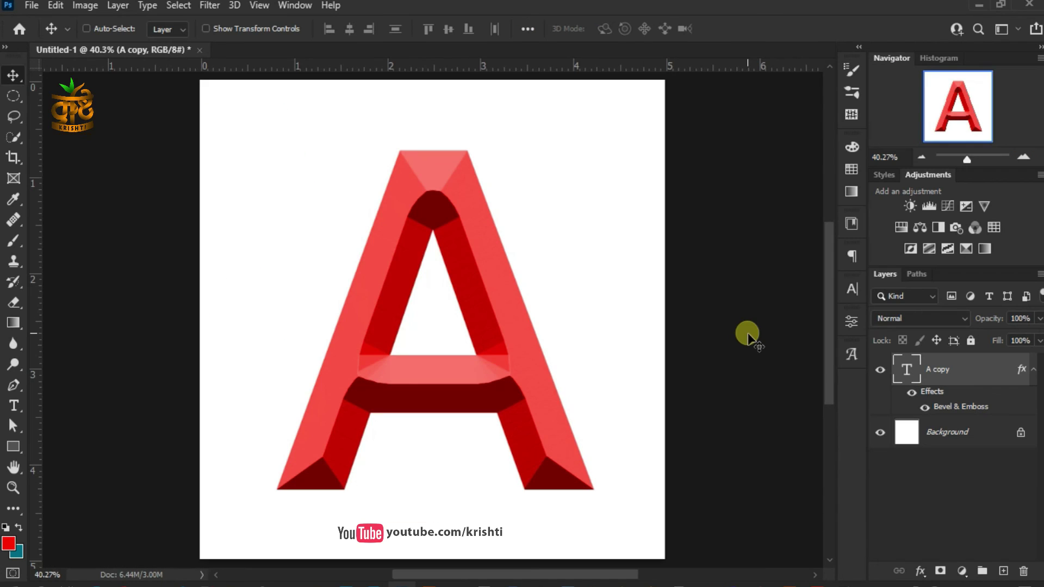